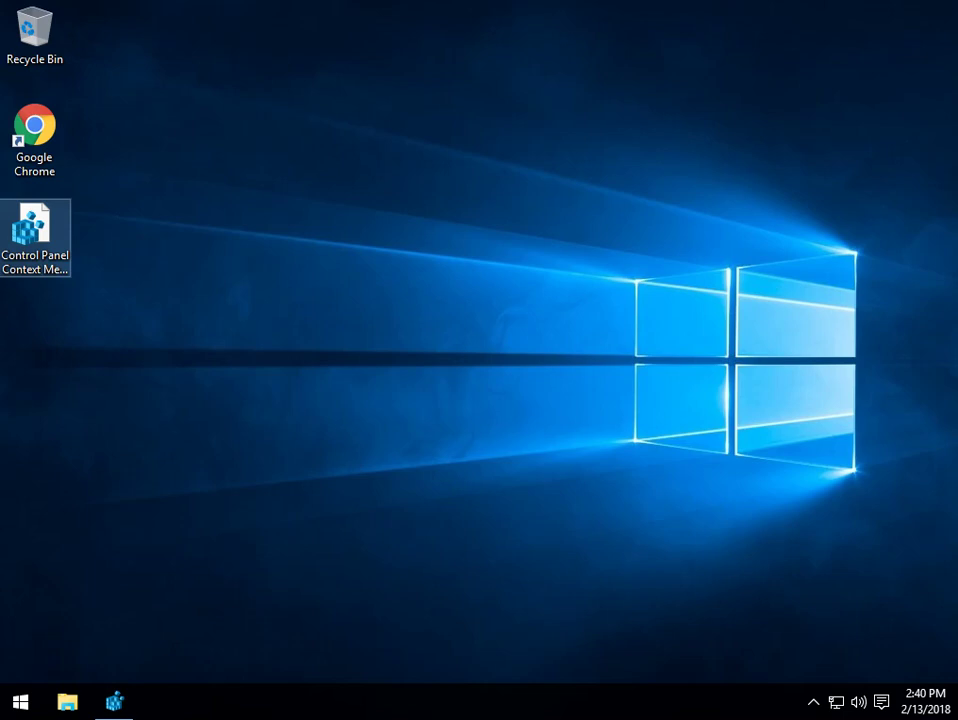
Merge the desktop file Control Panel Context Menu by MajorGeeks.reg into the registry and accept the confirmation.
right_click(297, 173)
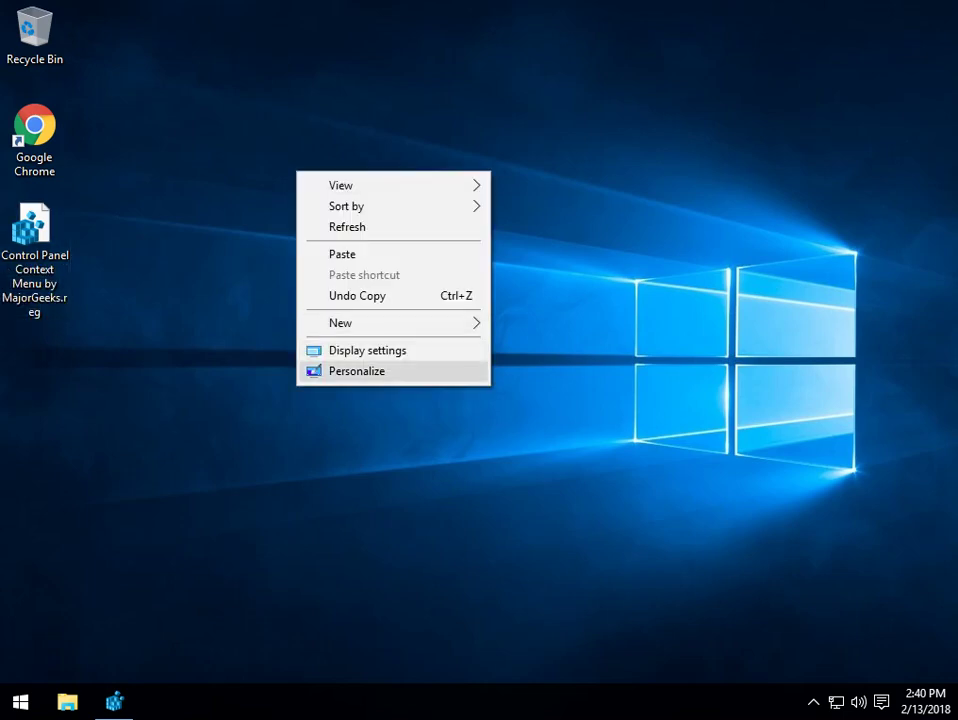
left_click(356, 371)
left_click(35, 258)
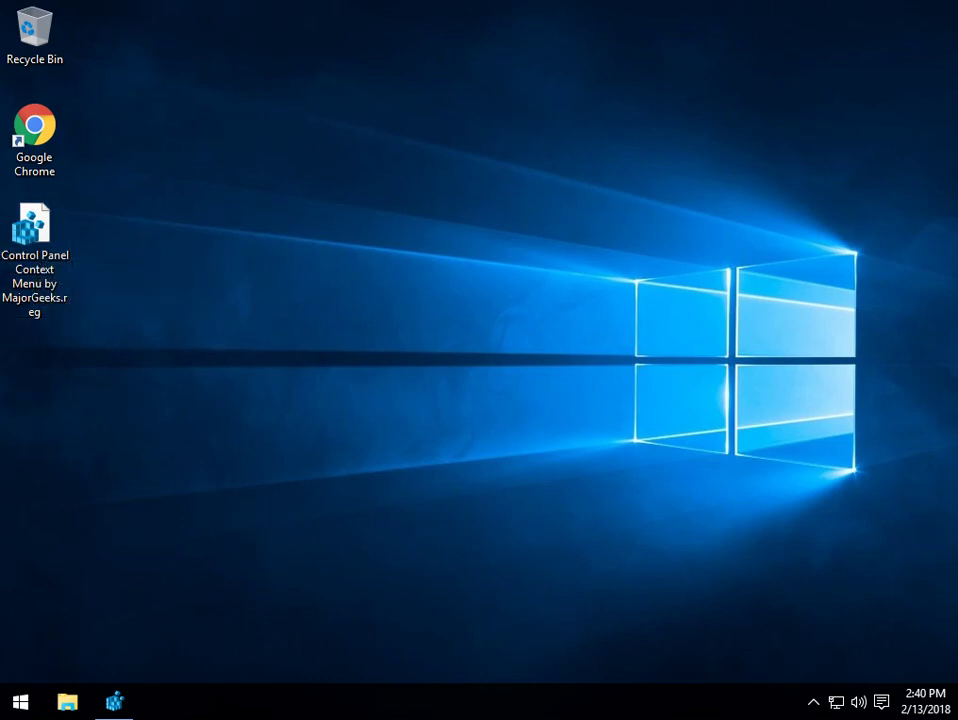
left_click(35, 258)
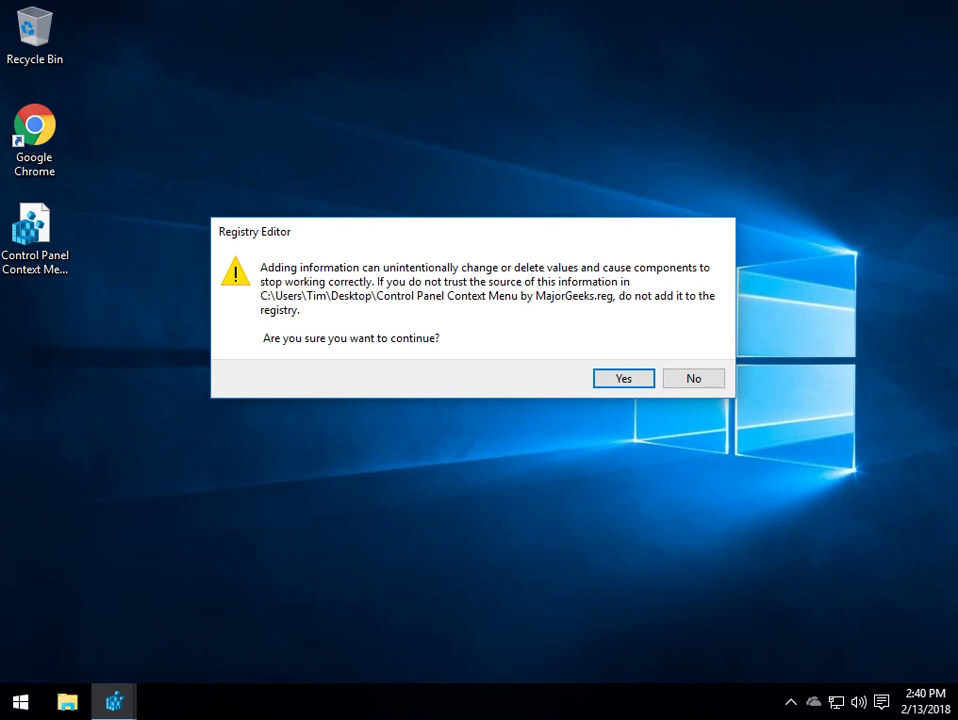
key("Return")
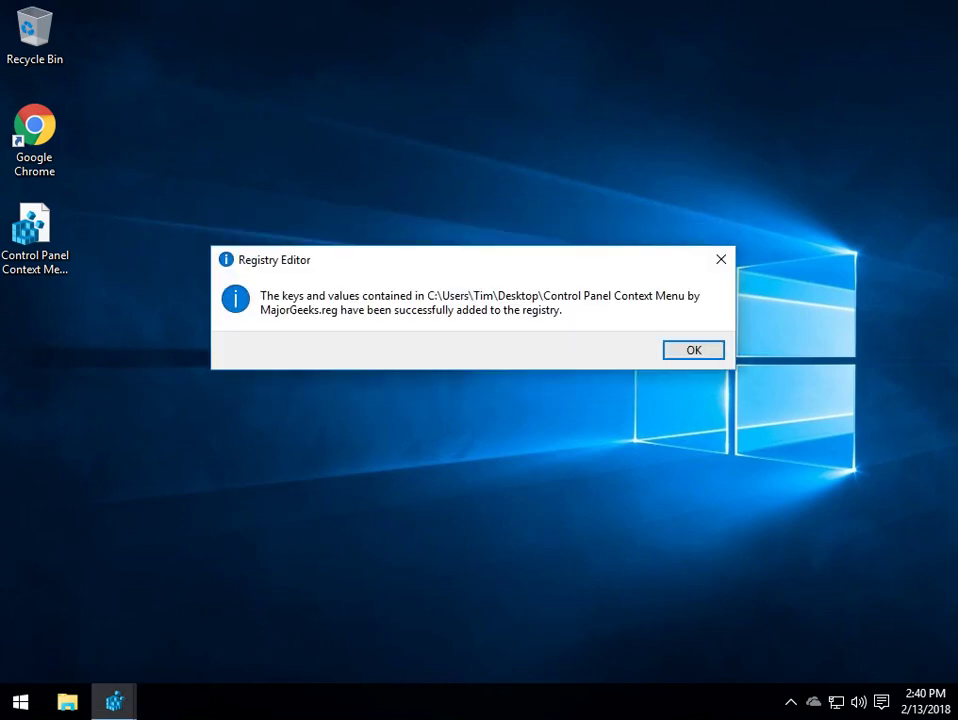
key("Return")
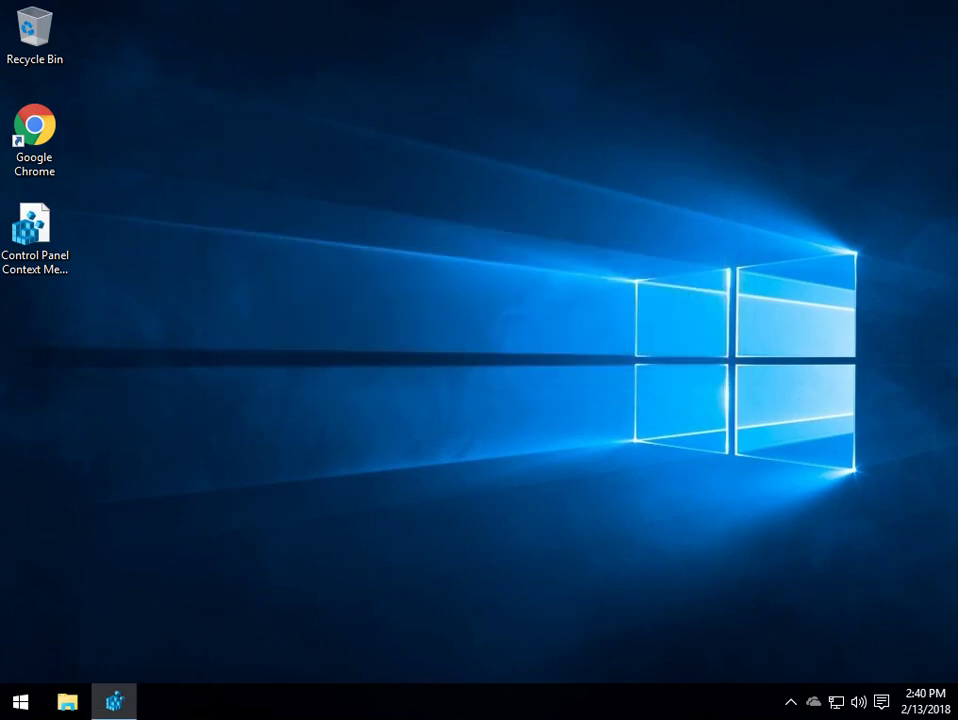
Test the Settings entry added to the desktop's context menu by opening the System page, and close it.
right_click(392, 298)
mouse_move(443, 442)
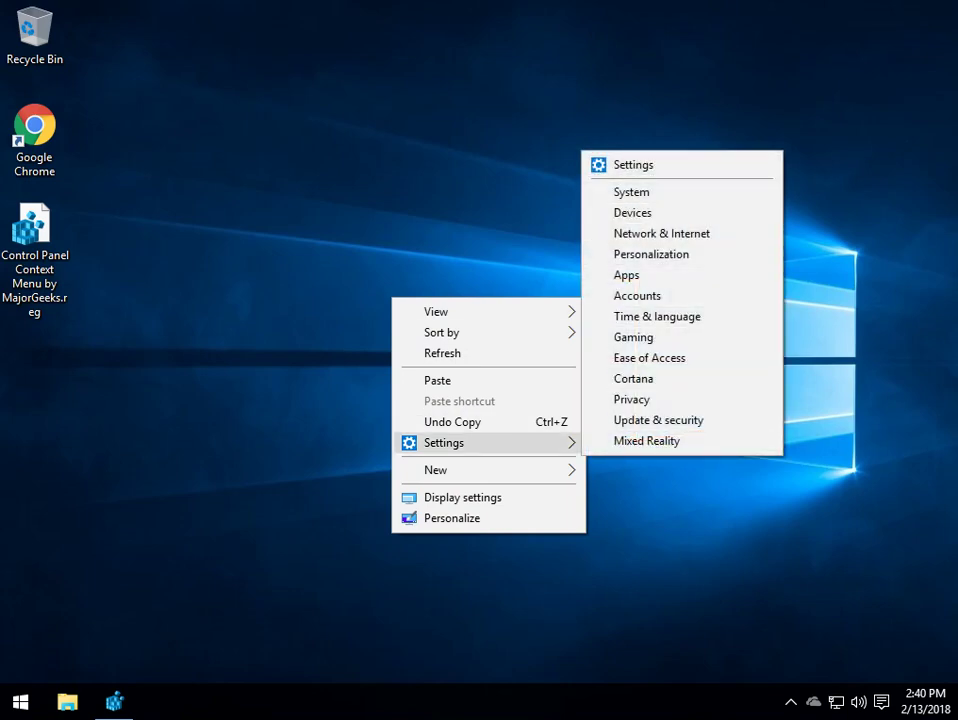
left_click(631, 192)
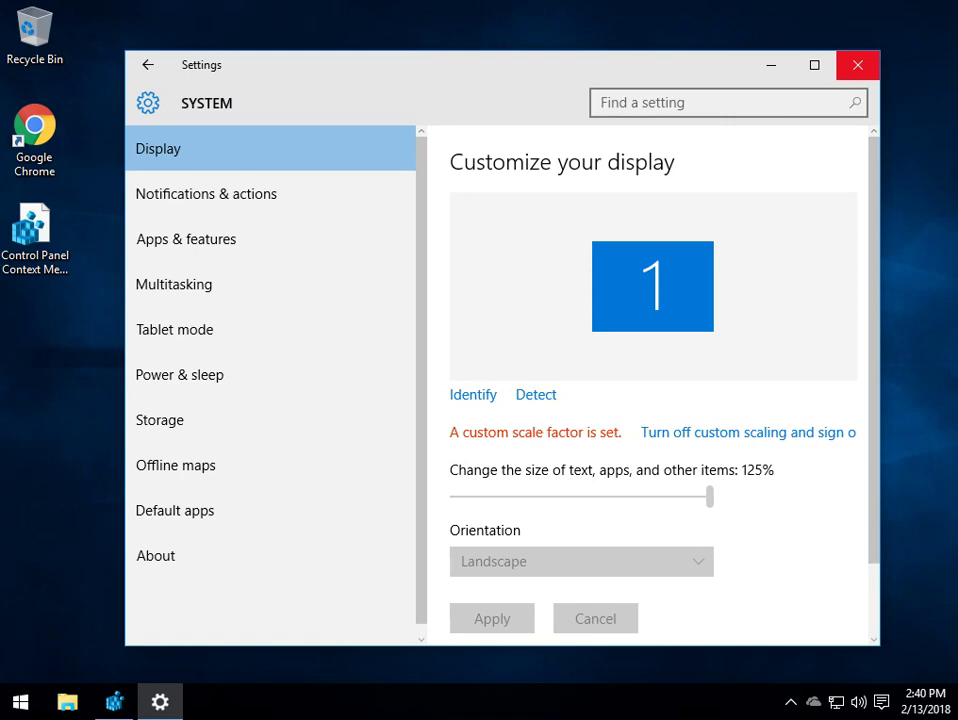
left_click(857, 65)
Test the Gaming shortcut in the desktop's added Settings entry and close the Settings window.
right_click(665, 193)
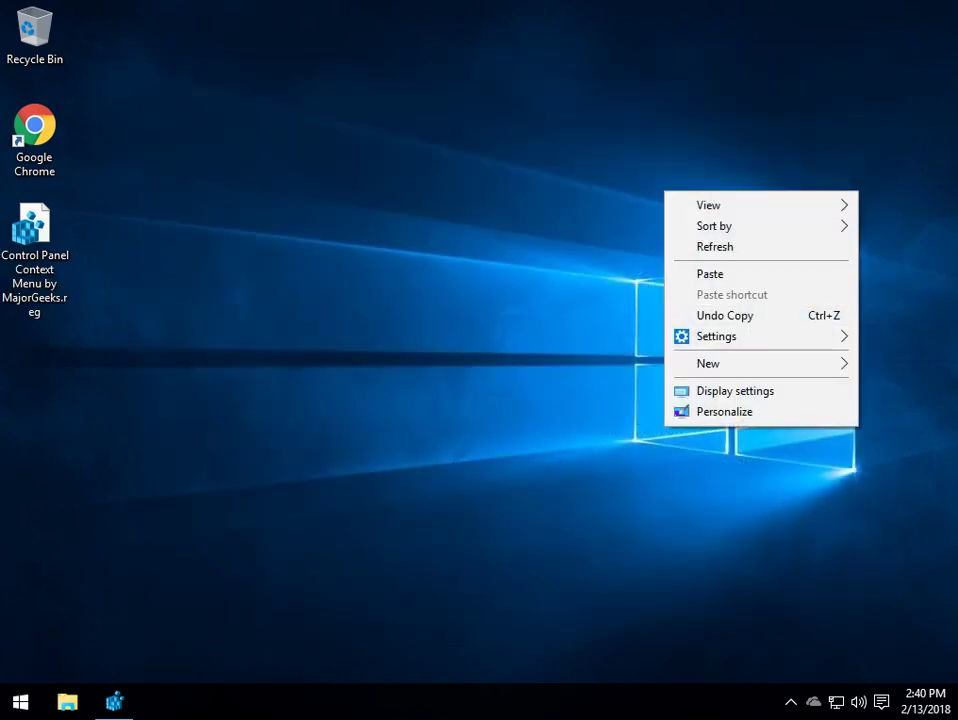
mouse_move(740, 336)
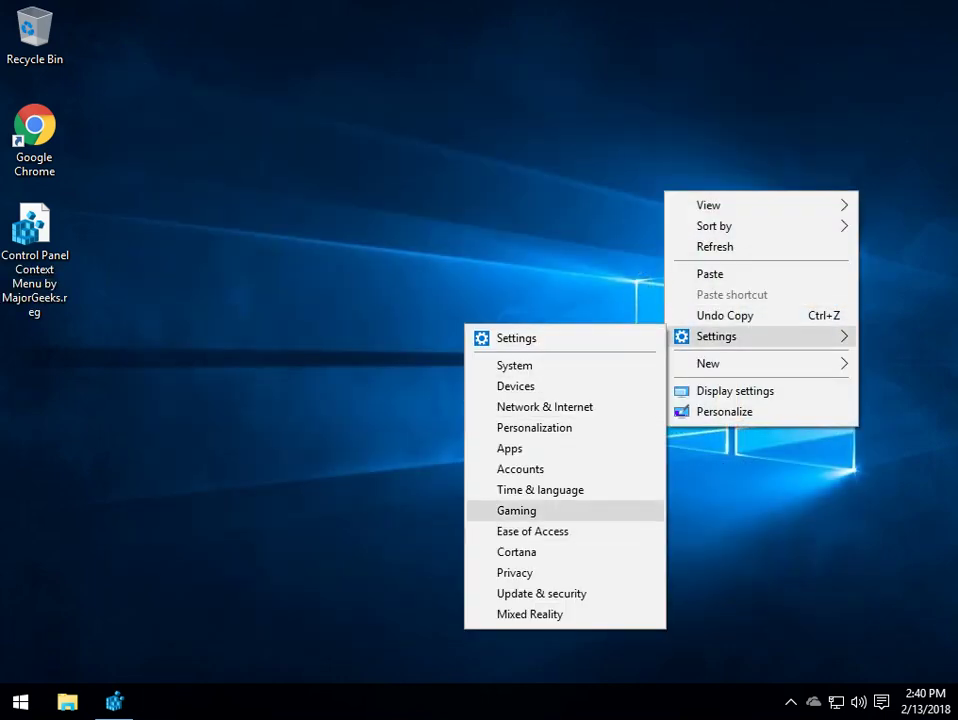
left_click(516, 510)
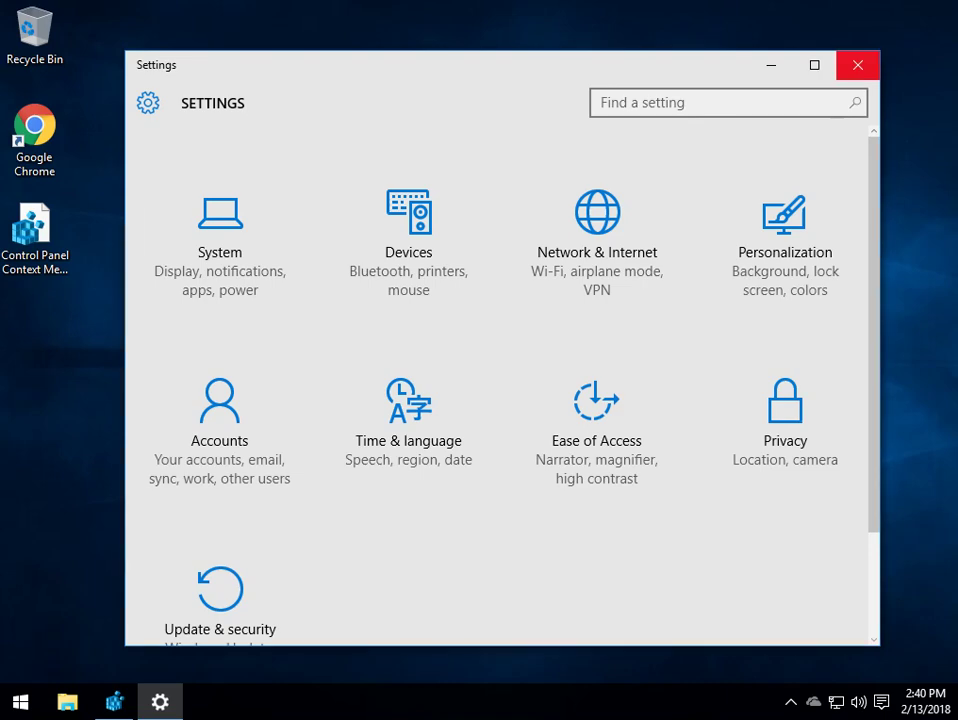
left_click(857, 65)
Test the Update & security shortcut in the desktop's added Settings entry and close the Settings window.
right_click(286, 333)
mouse_move(400, 477)
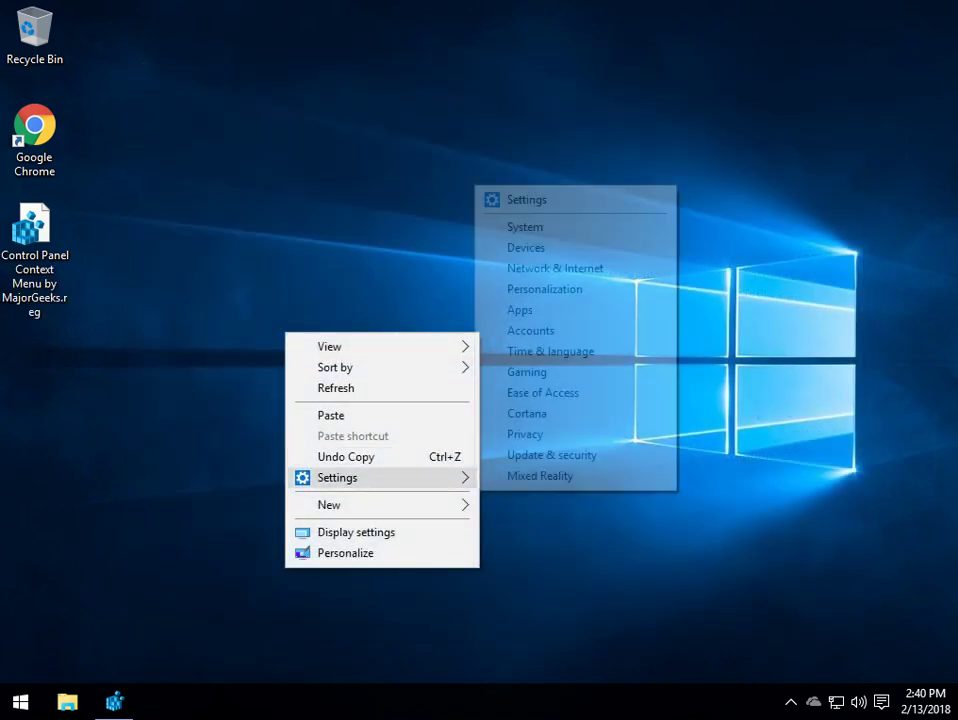
left_click(566, 453)
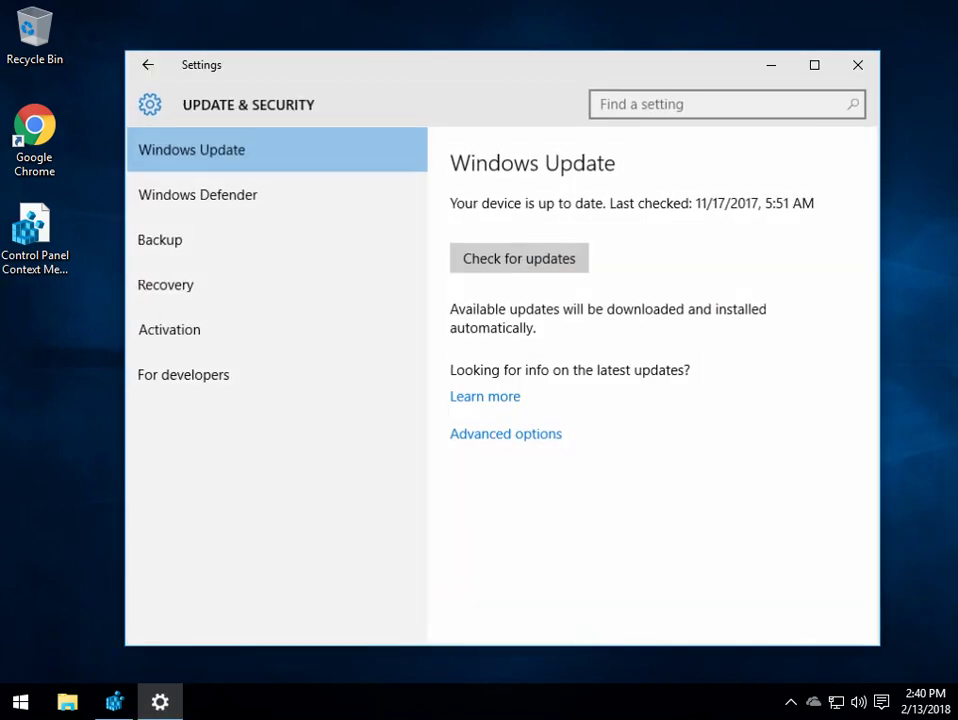
left_click(857, 65)
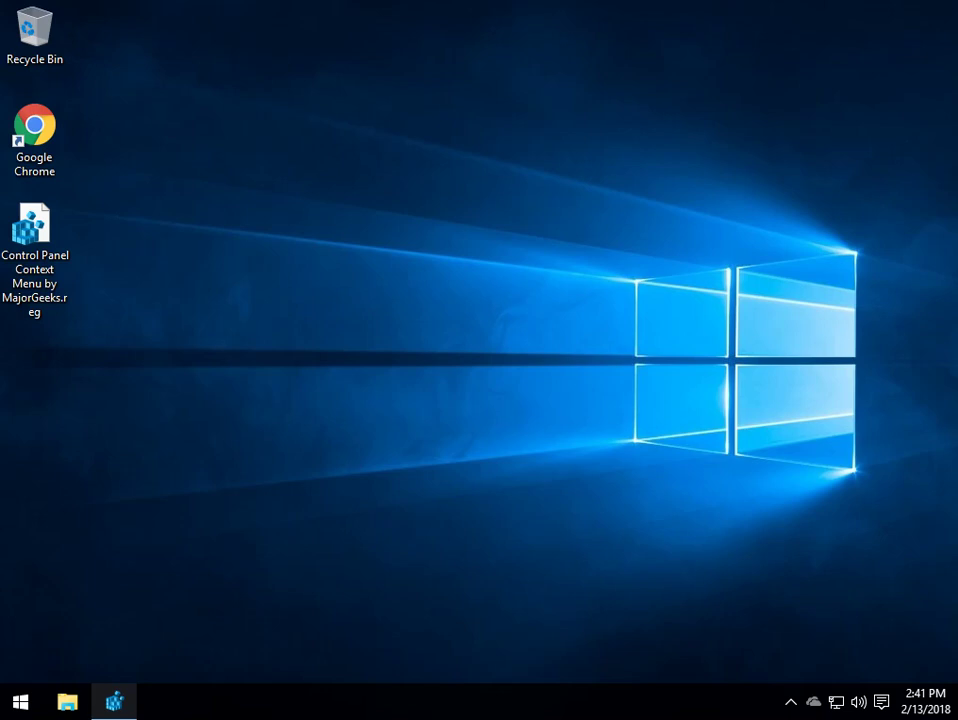
Switch to Registry Editor and expand HKEY_CURRENT_USER\SOFTWARE\Classes\DesktopBackground\Shell.
mouse_move(114, 700)
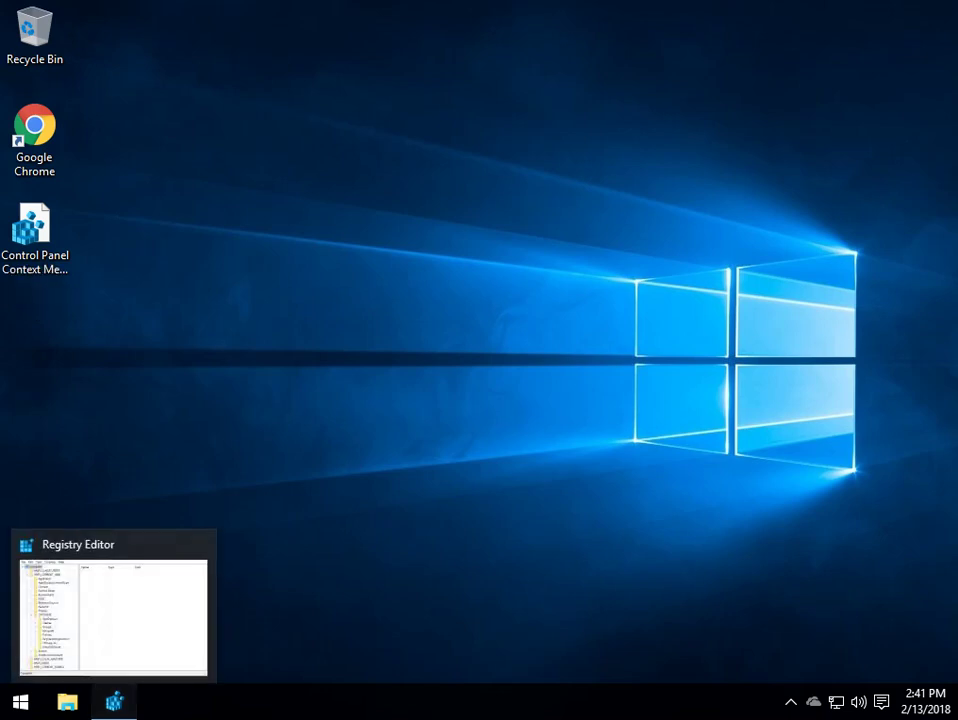
left_click(114, 700)
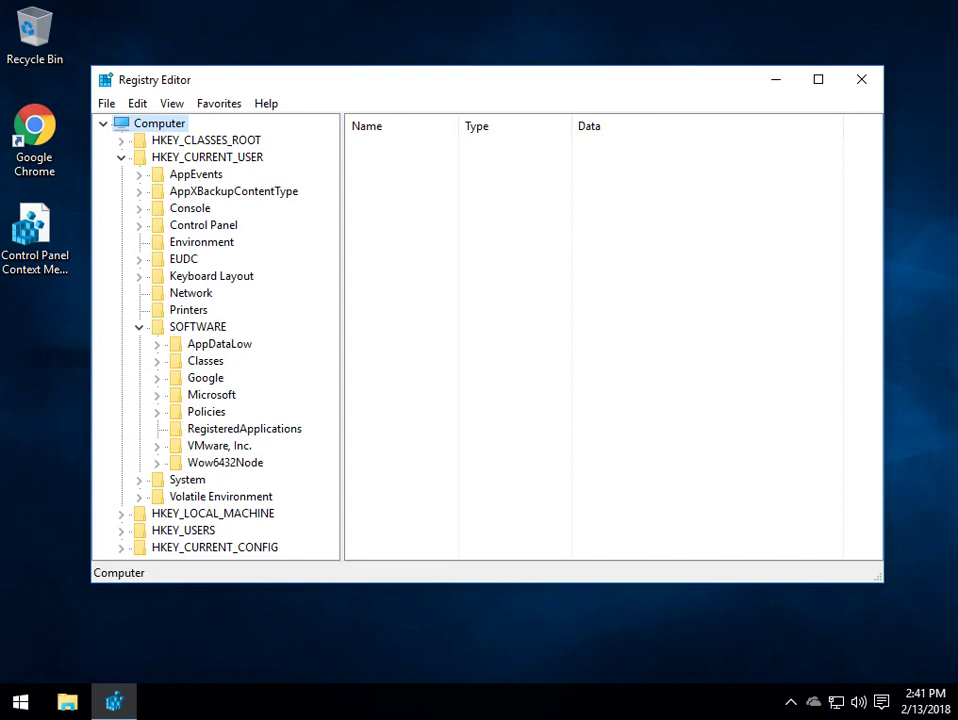
left_click(157, 361)
scroll(157, 361, "down", 20)
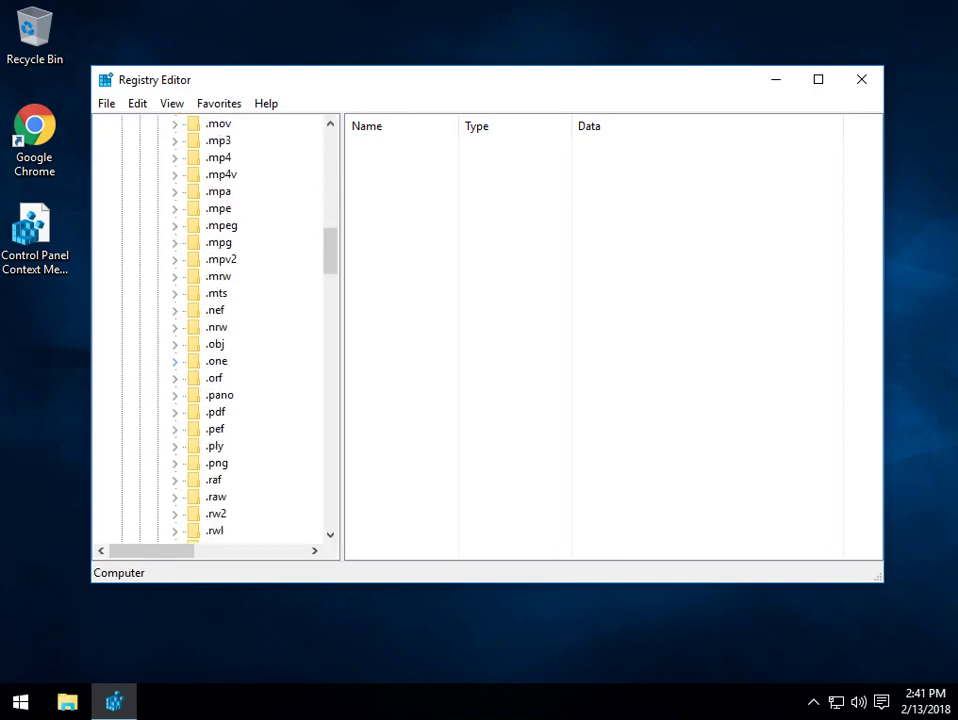
scroll(215, 330, "down", 7)
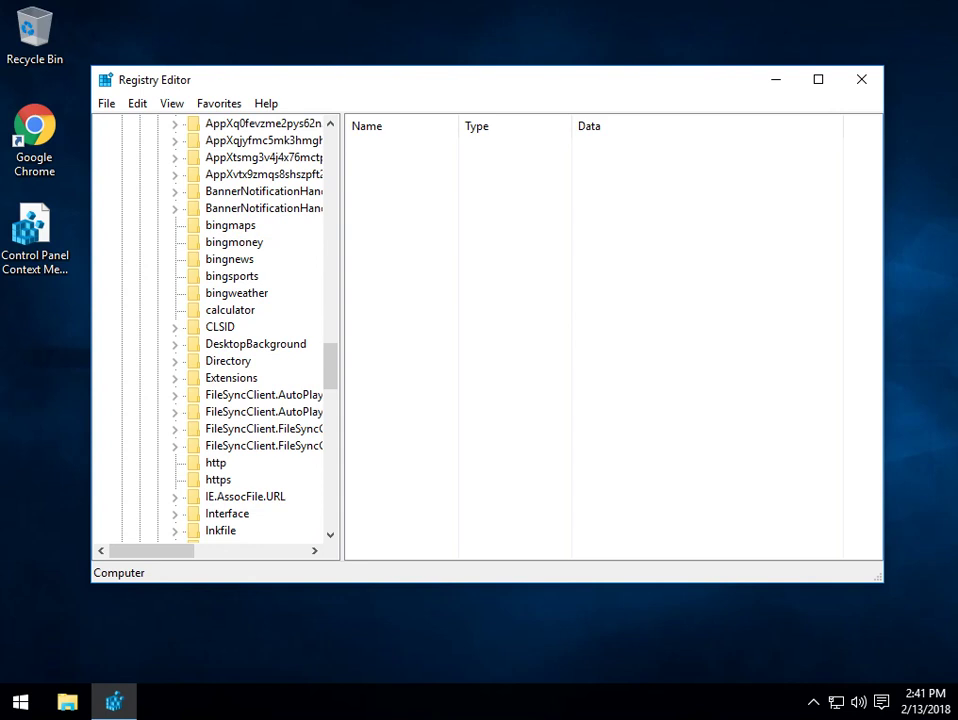
left_click(255, 343)
left_click(175, 343)
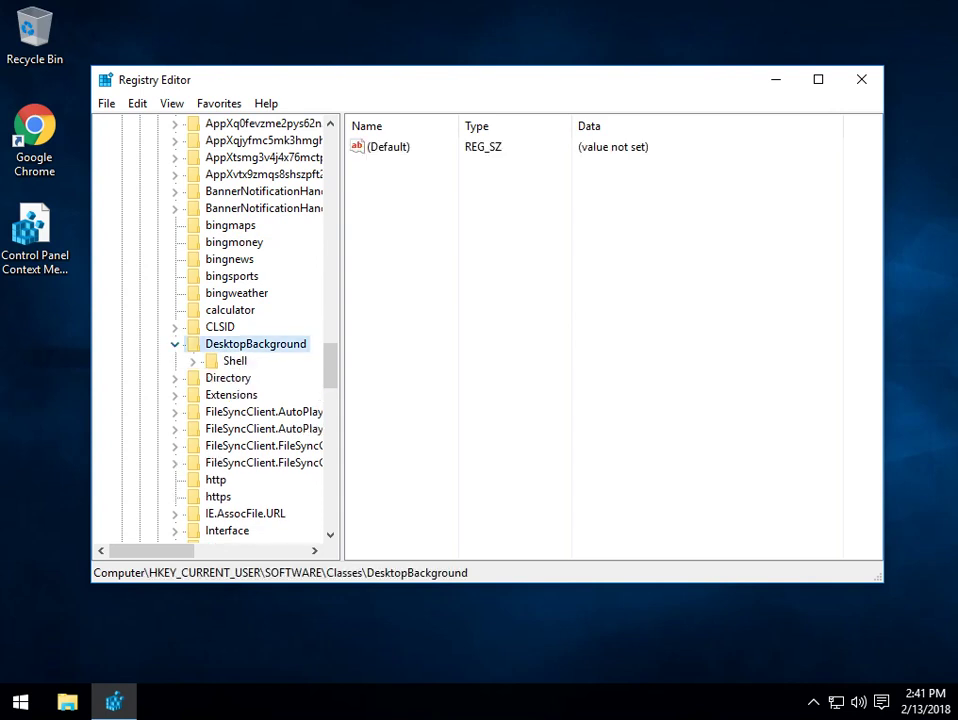
left_click(192, 361)
left_click(235, 360)
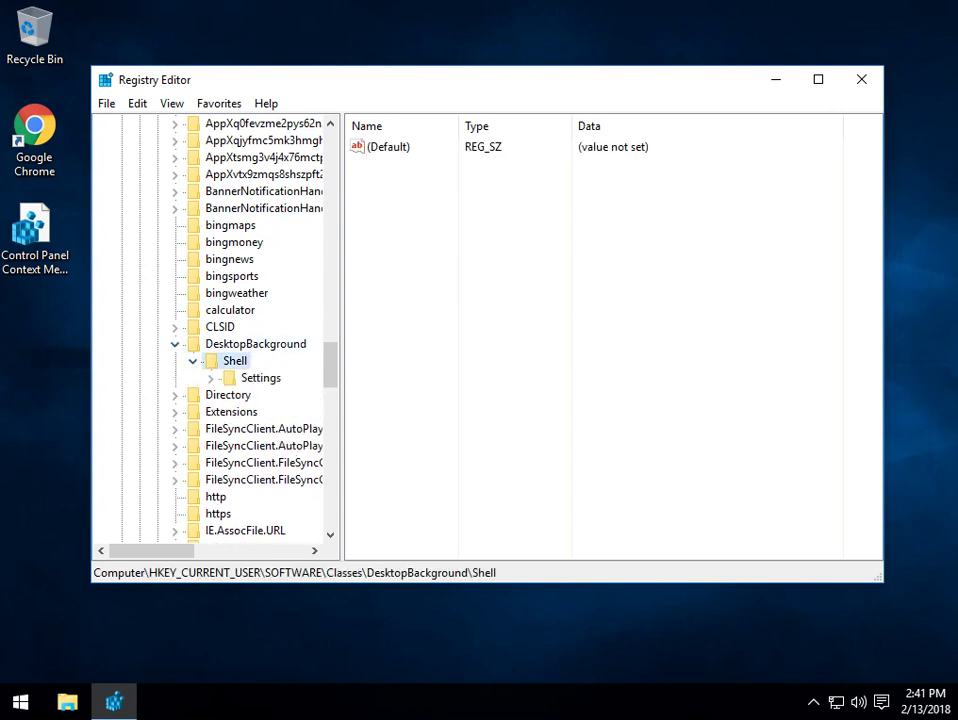
Delete the Settings key under DesktopBackground\Shell with all its subkeys, minimize Registry Editor, and check the desktop's context menu.
left_click(260, 377)
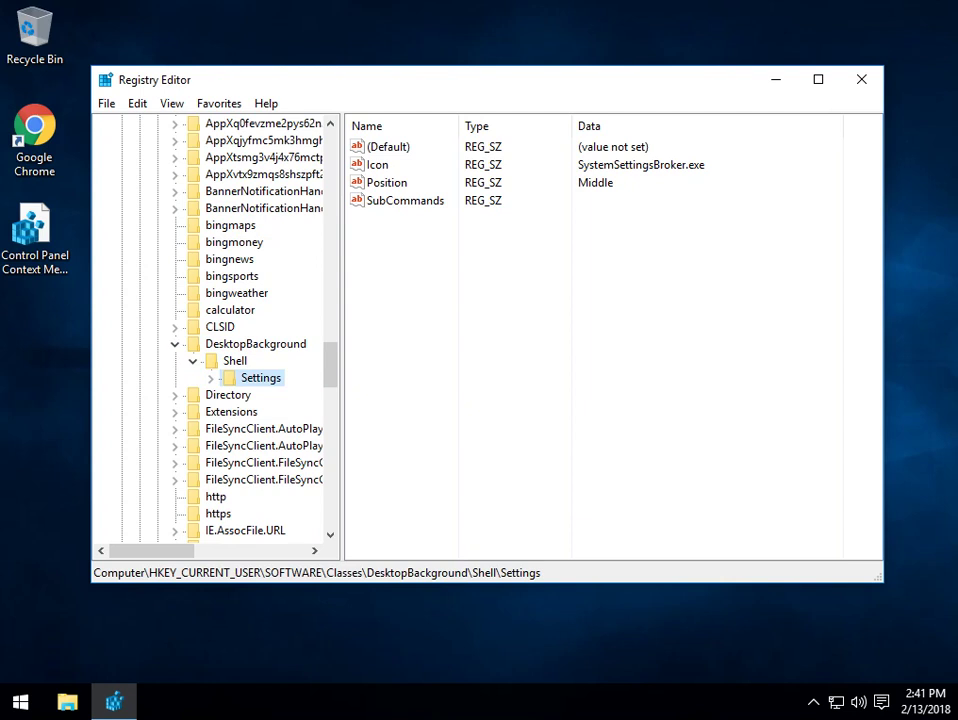
right_click(260, 380)
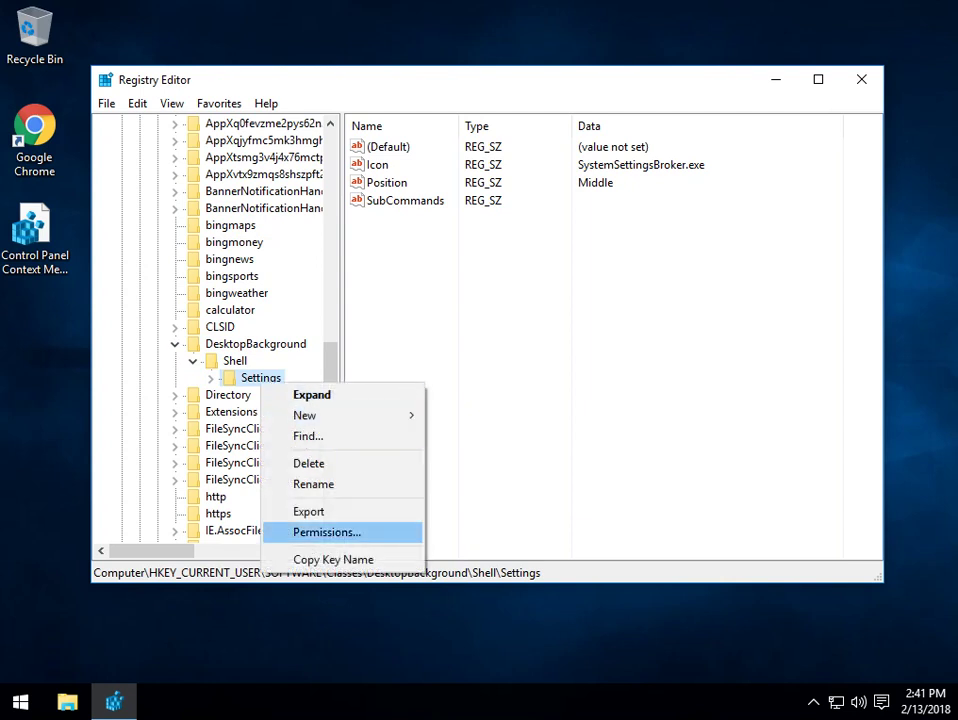
left_click(309, 463)
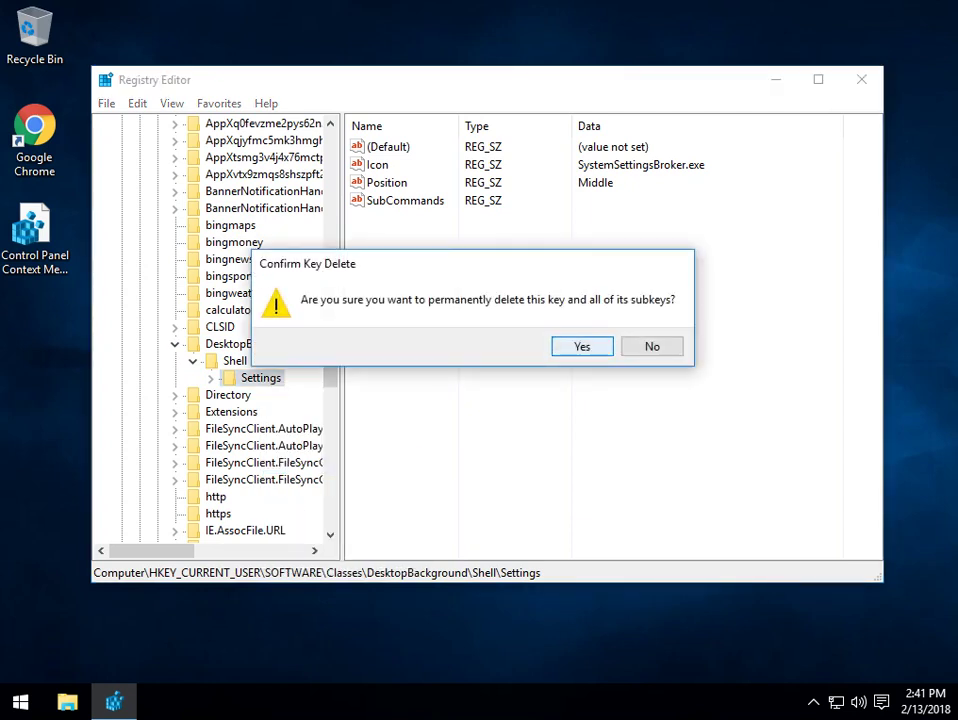
left_click(581, 346)
left_click(776, 79)
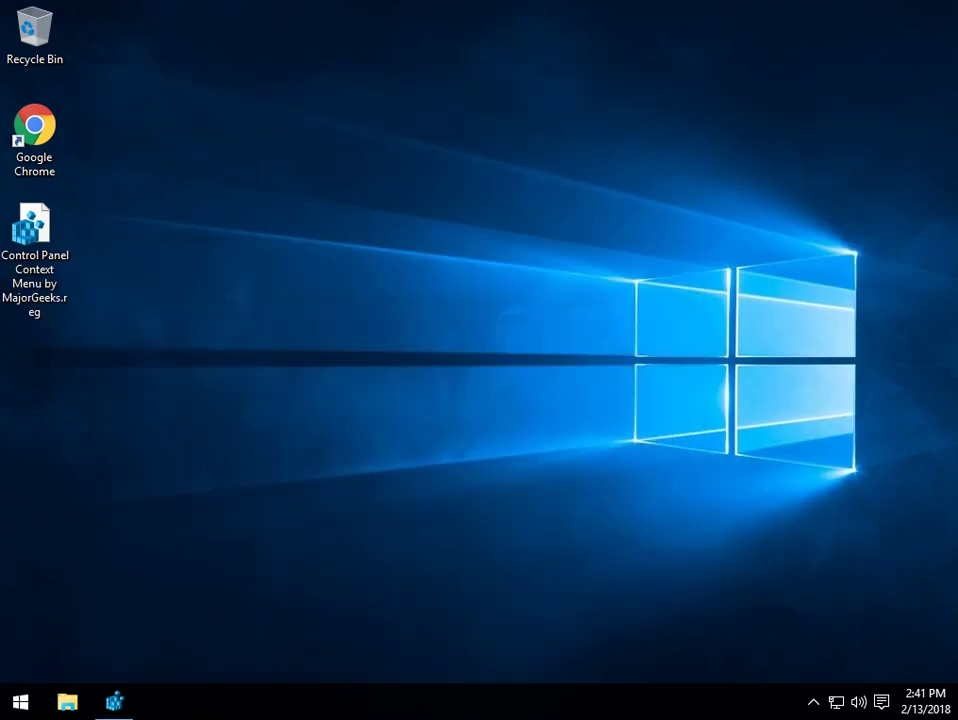
right_click(336, 435)
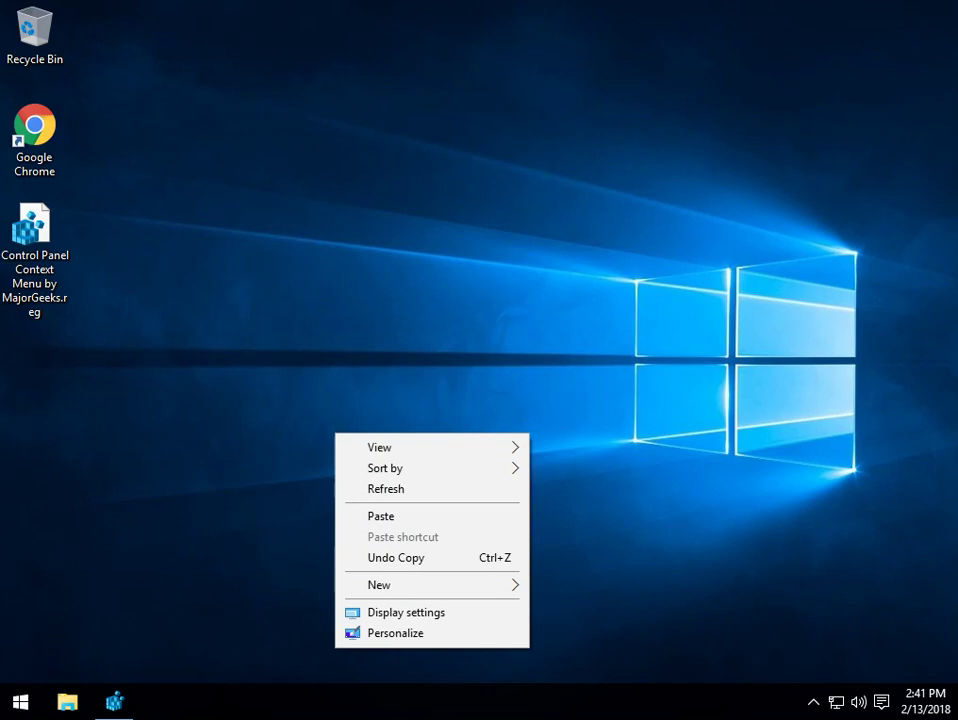
key("Escape")
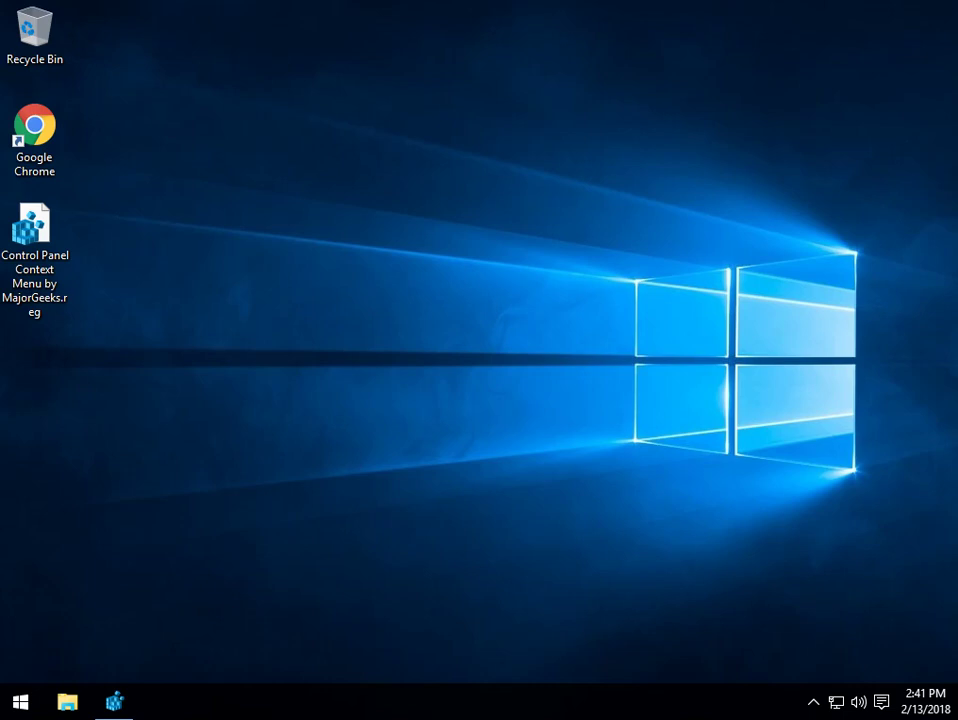
Change the desktop registry file's extension to txt, naming it Control Panel Context Menu by MajorGeeks.txt.
left_click(35, 258)
key("F2")
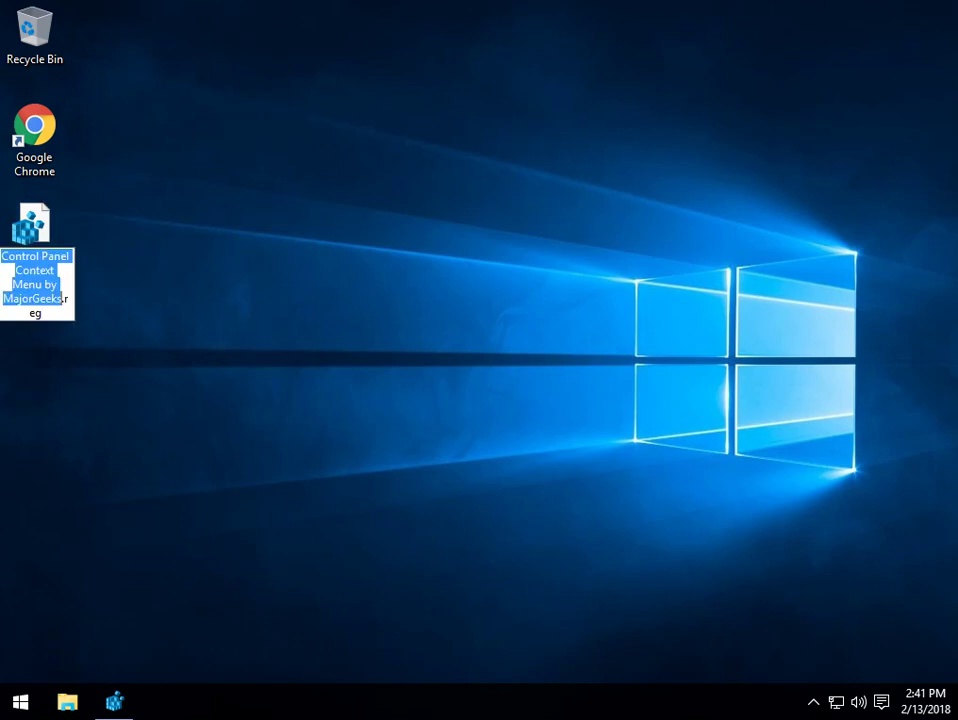
key("End")
key("BackSpace")
key("BackSpace")
key("BackSpace")
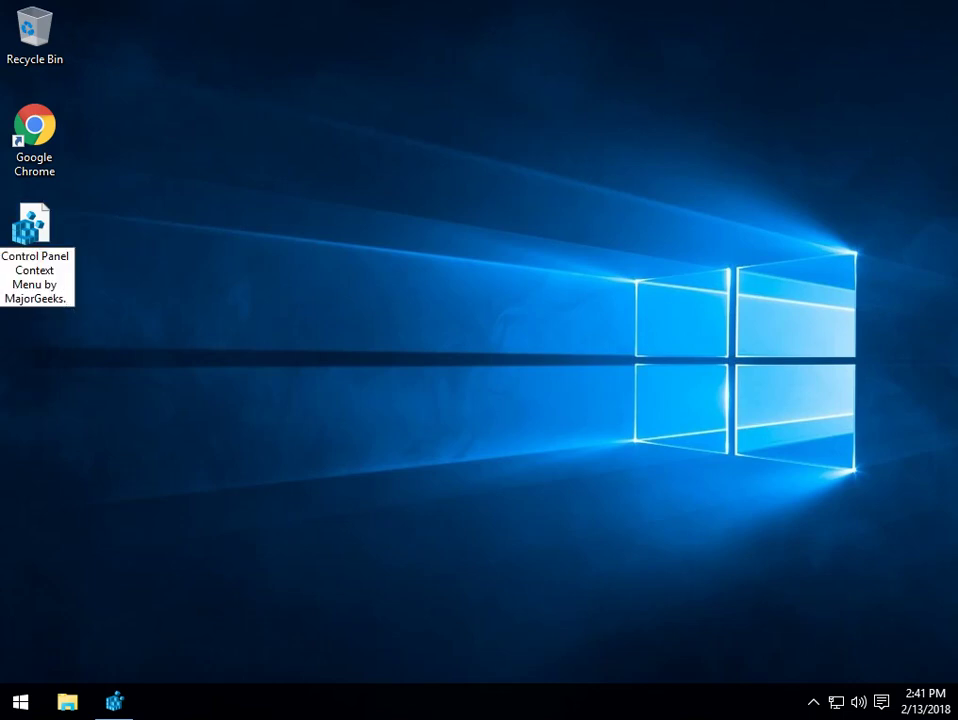
type("reg")
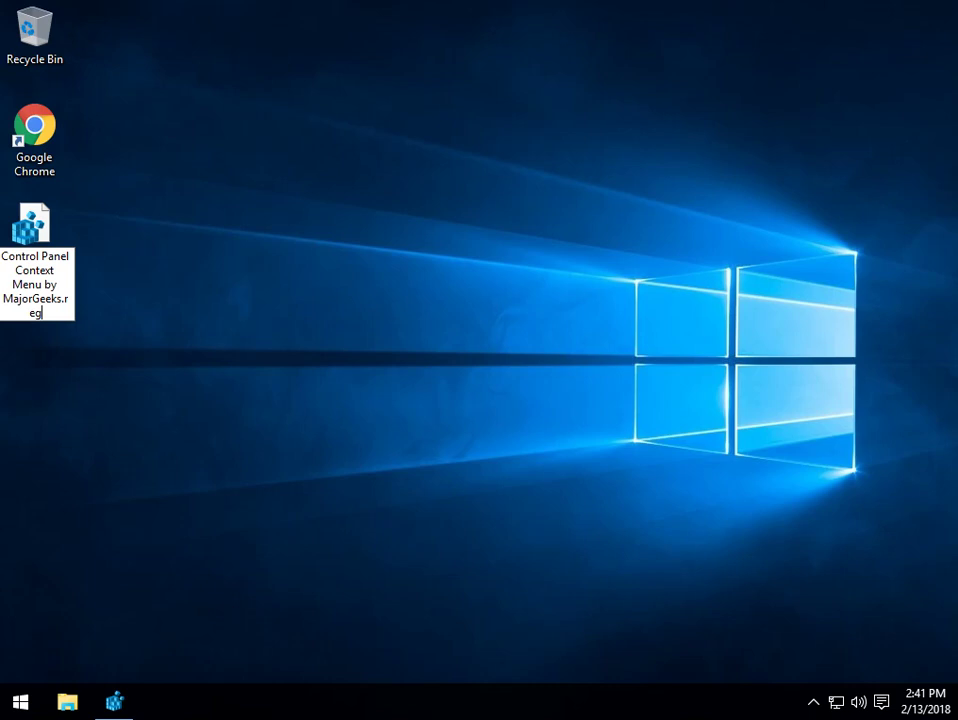
key("BackSpace")
key("BackSpace")
key("BackSpace")
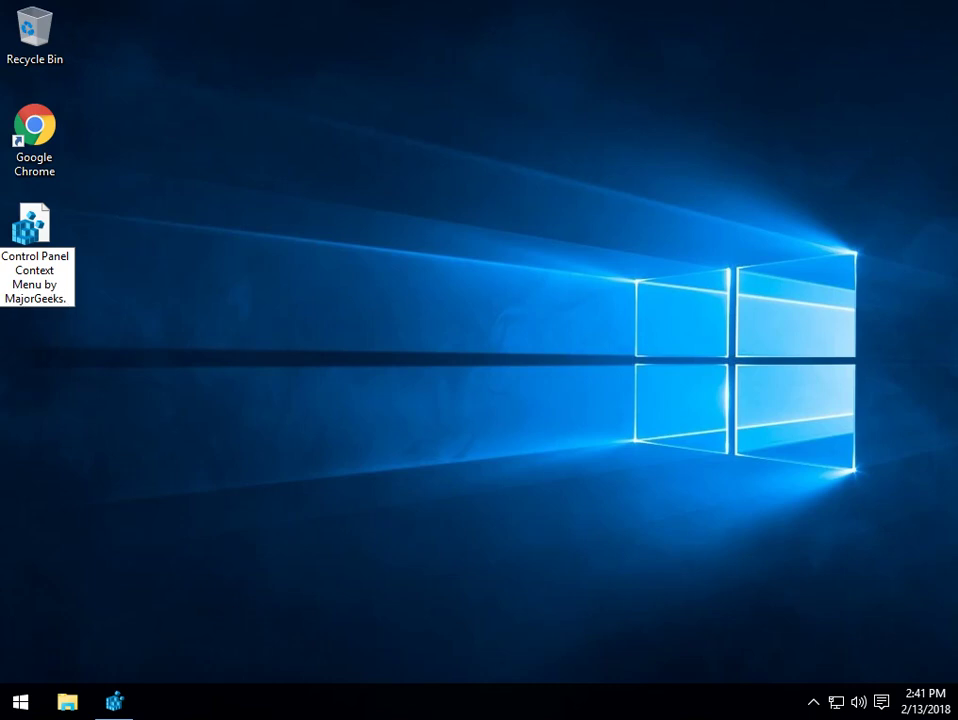
type("txt")
key("Return")
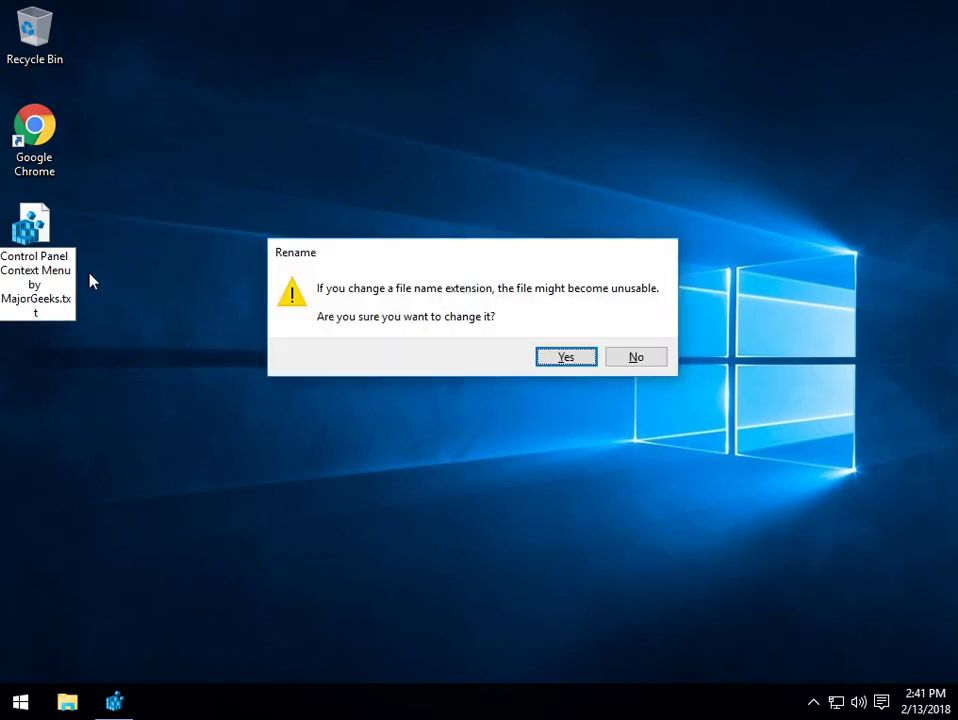
key("Return")
Open Control Panel Context Menu by MajorGeeks.txt in Notepad, compare it with the Shell key in Registry Editor, and enlarge the Notepad window.
key("Return")
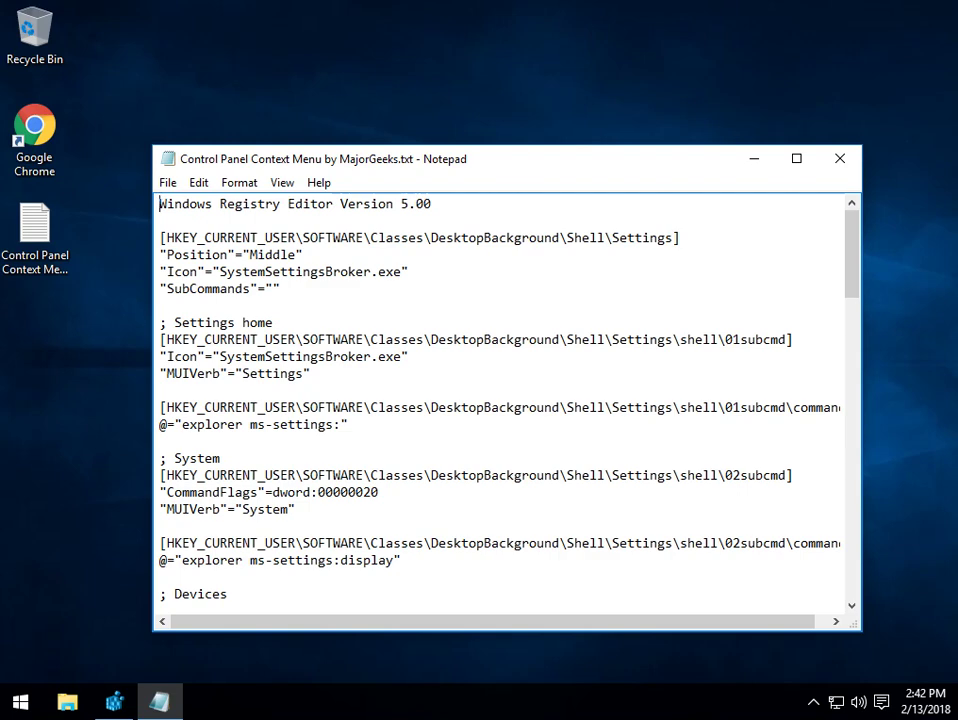
left_click_drag(406, 161, 395, 140)
left_click(114, 701)
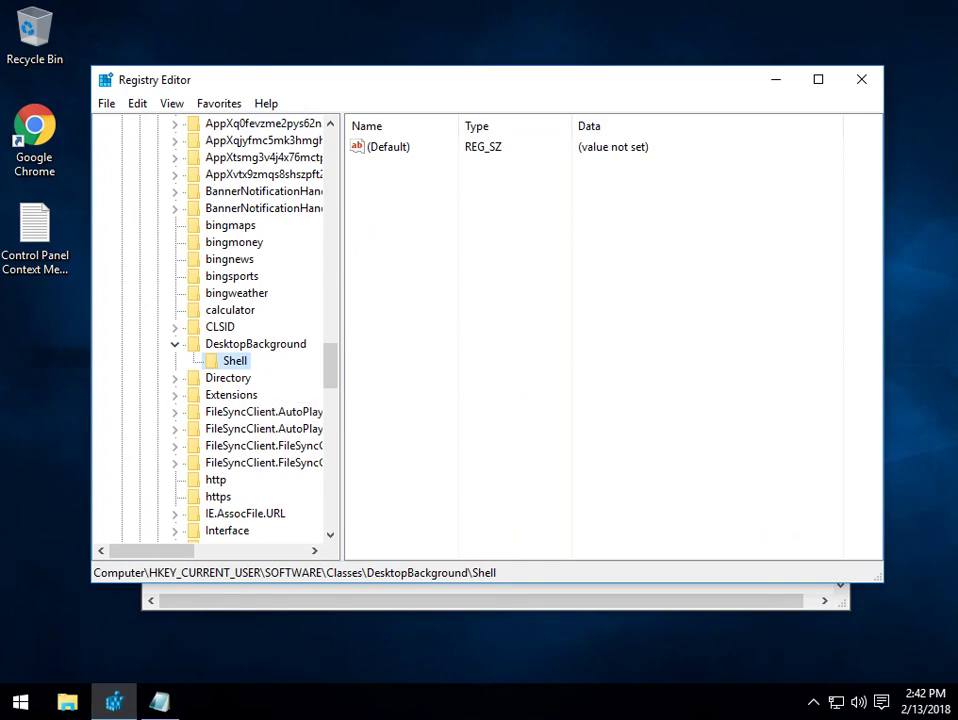
key("alt+Tab")
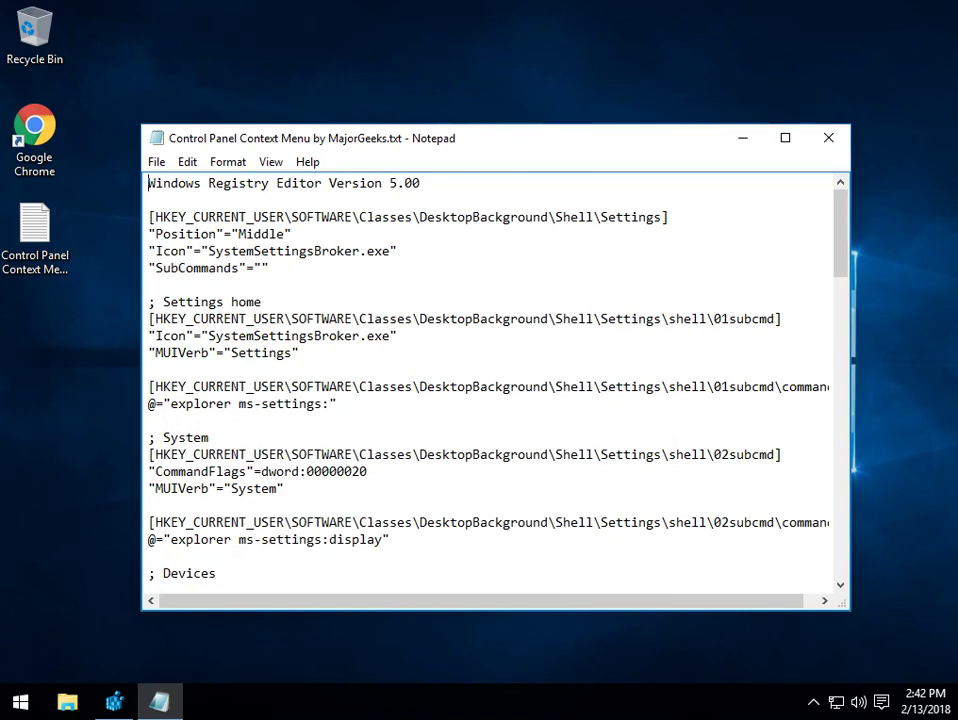
left_click_drag(141, 125, 59, 1)
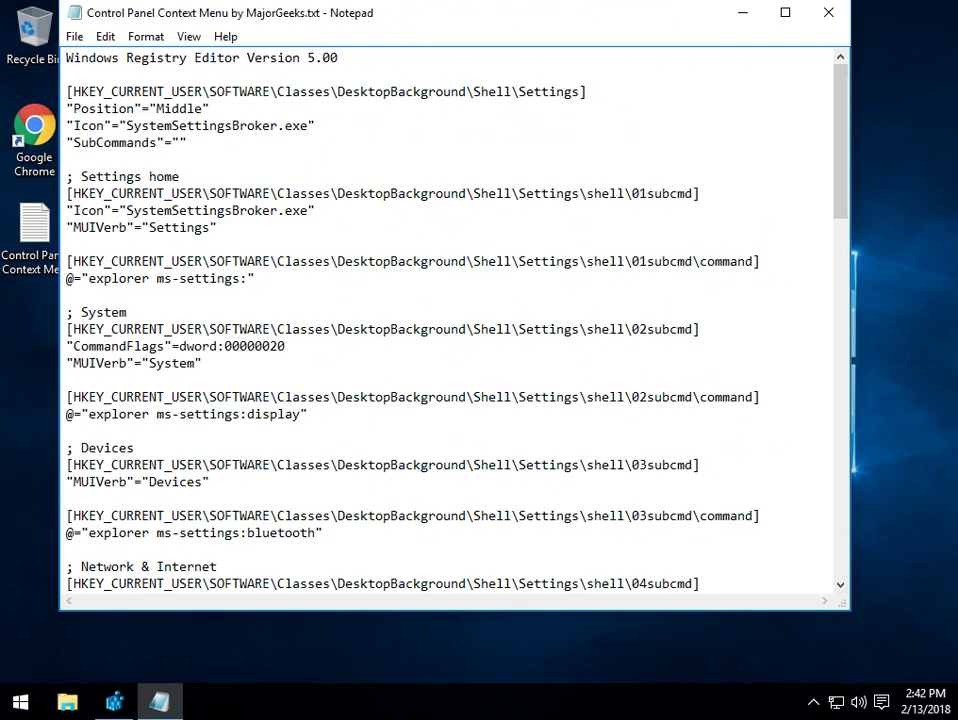
left_click_drag(851, 610, 940, 676)
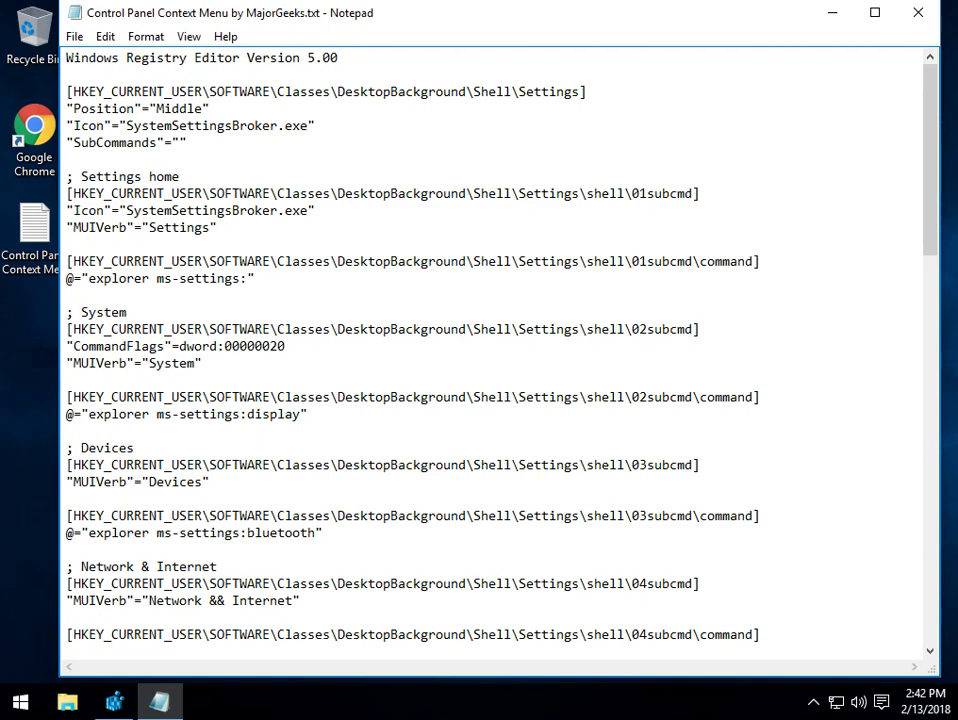
Delete the Cortana section with both 11subcmd keys from the registry text, including the leftover blank lines.
scroll(495, 355, "down", 4)
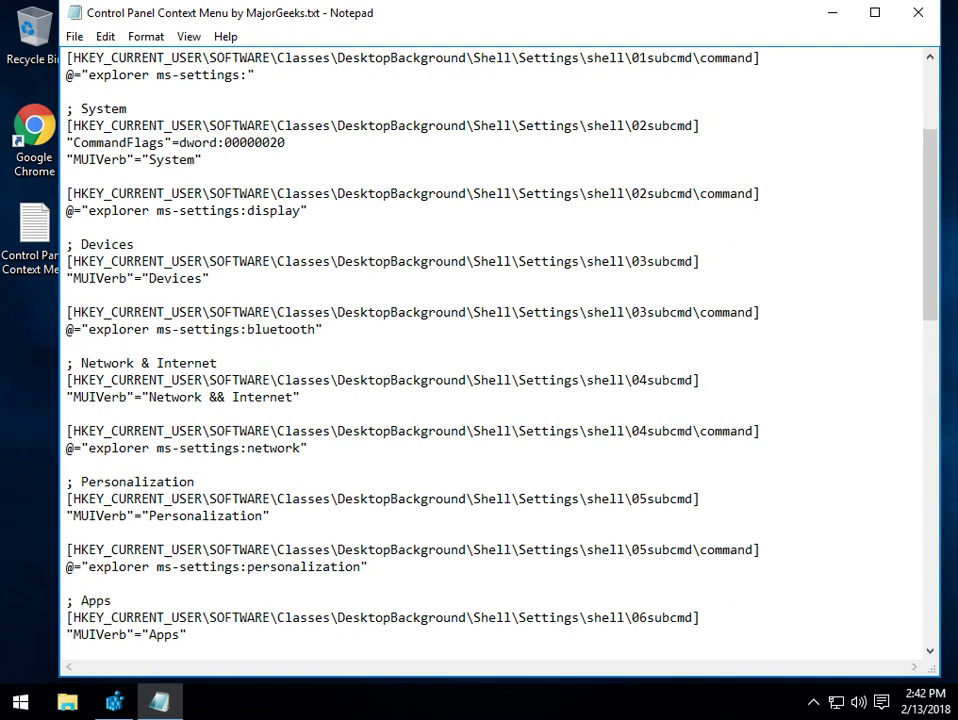
scroll(495, 355, "down", 14)
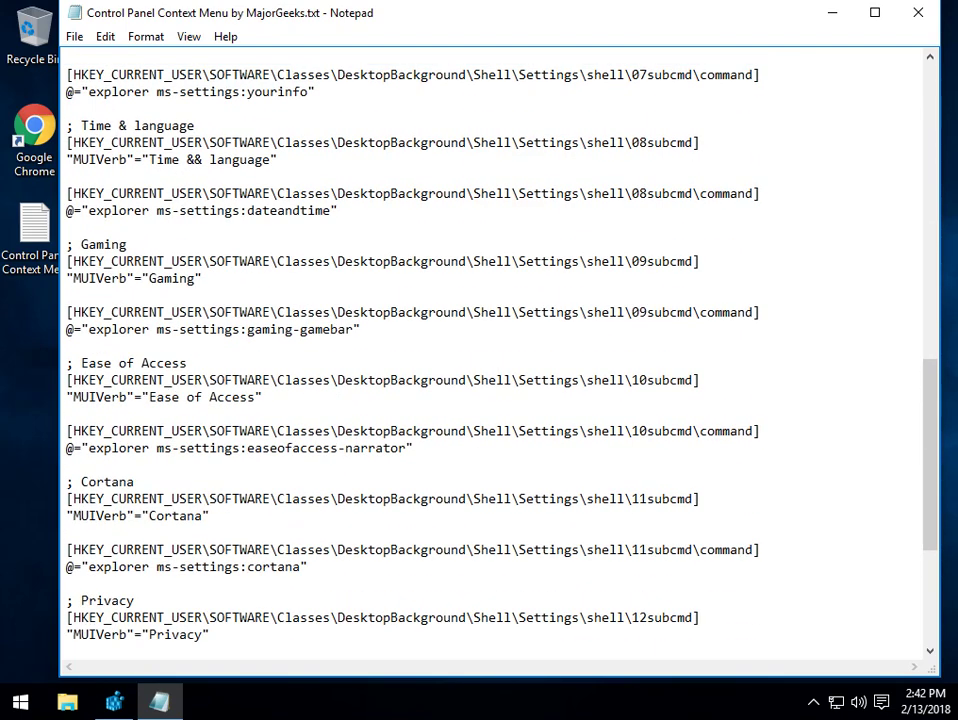
scroll(495, 355, "down", 6)
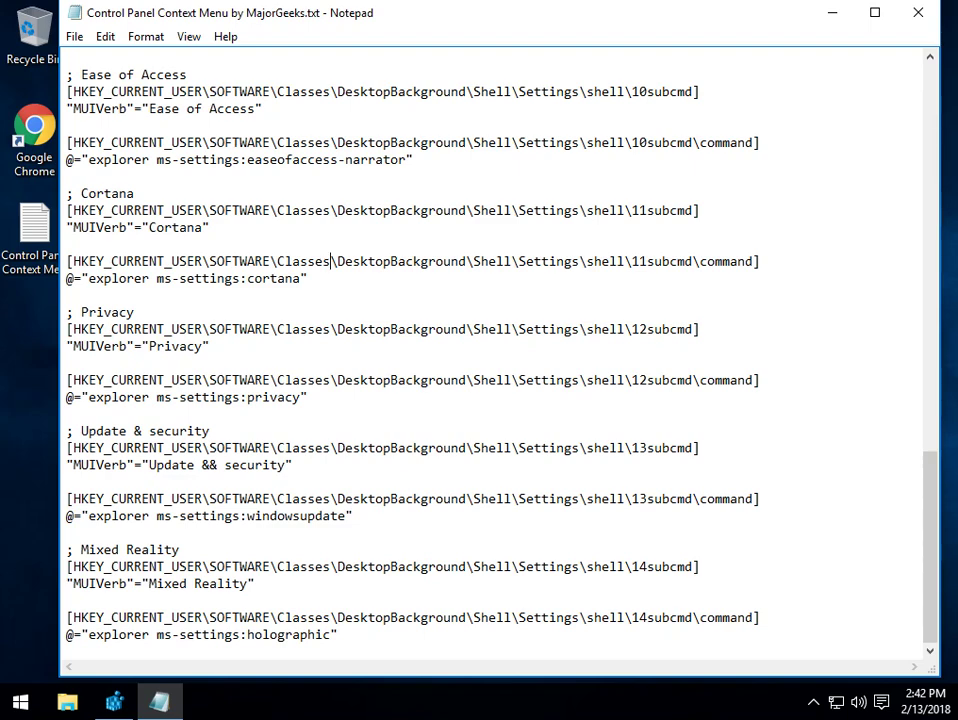
left_click_drag(66, 193, 308, 278)
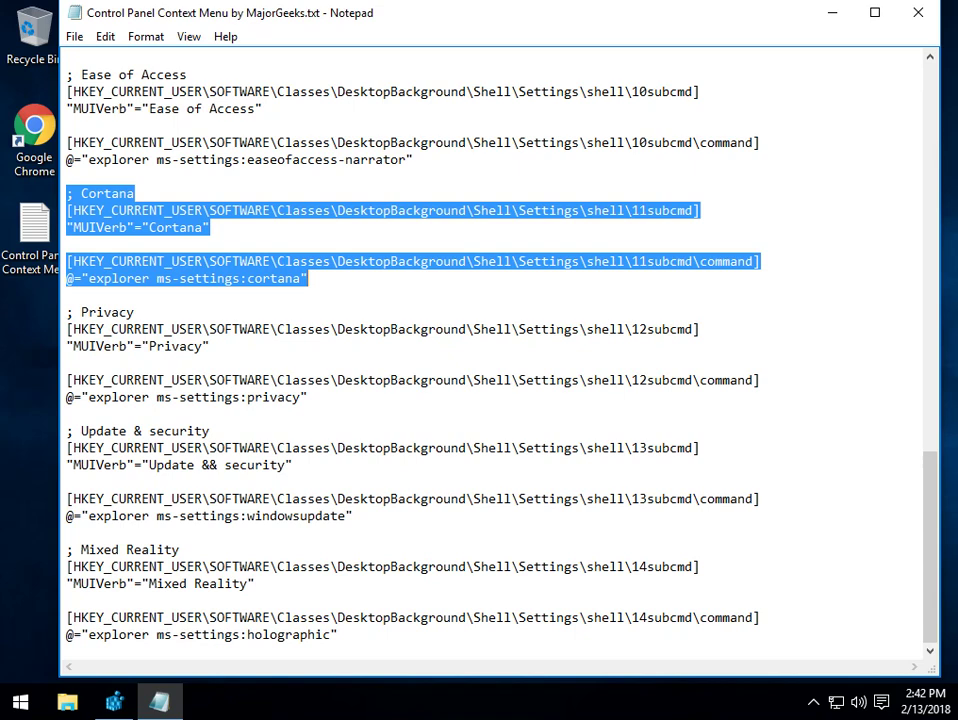
key("Delete")
key("Delete")
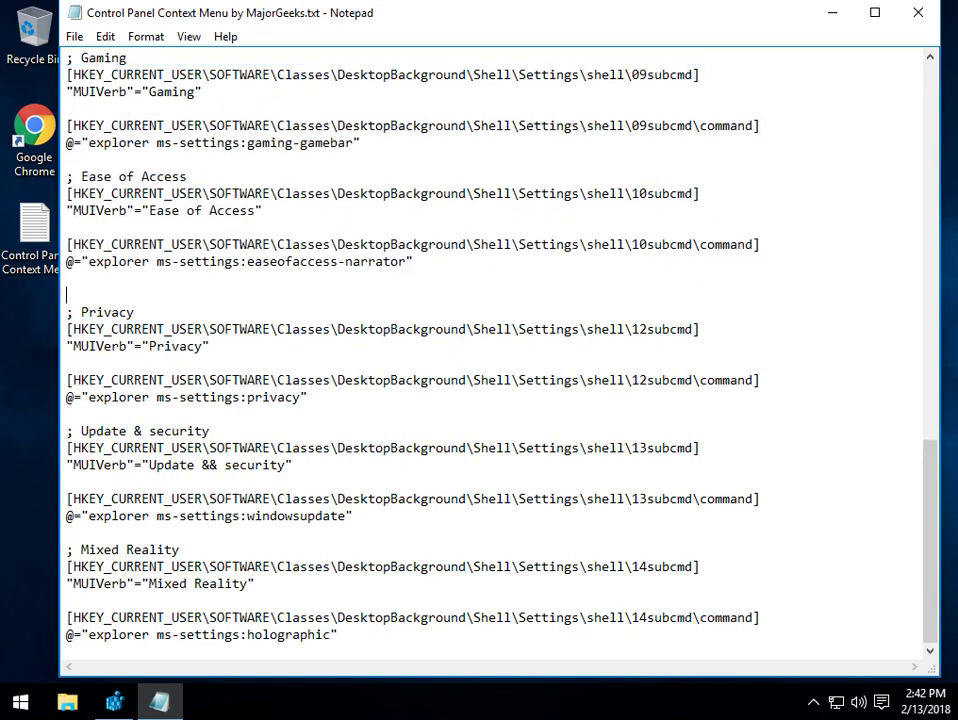
key("Delete")
Renumber both Privacy keys, including the command key, to 11subcmd.
key("Down")
key("Down")
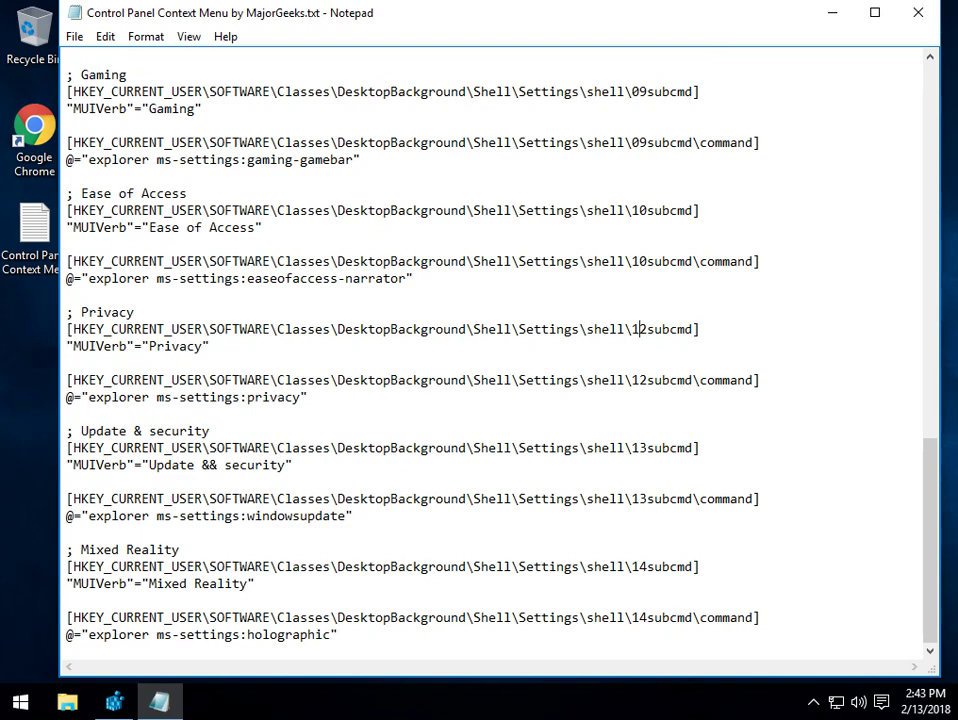
left_click_drag(637, 329, 647, 329)
key("BackSpace")
type("1")
left_click(647, 380)
key("BackSpace")
type("1")
Renumber both Update & security keys, including the command key, to 12subcmd.
key("Down")
key("Down")
key("Down")
key("Down")
key("Delete")
type("2")
key("Down")
key("Down")
key("Down")
left_click(639, 498)
key("Delete")
type("2")
Renumber both Mixed Reality keys, including the command key, to 13subcmd.
left_click(639, 566)
key("Delete")
type("3")
key("Down")
key("Down")
key("Down")
left_click(639, 617)
key("Delete")
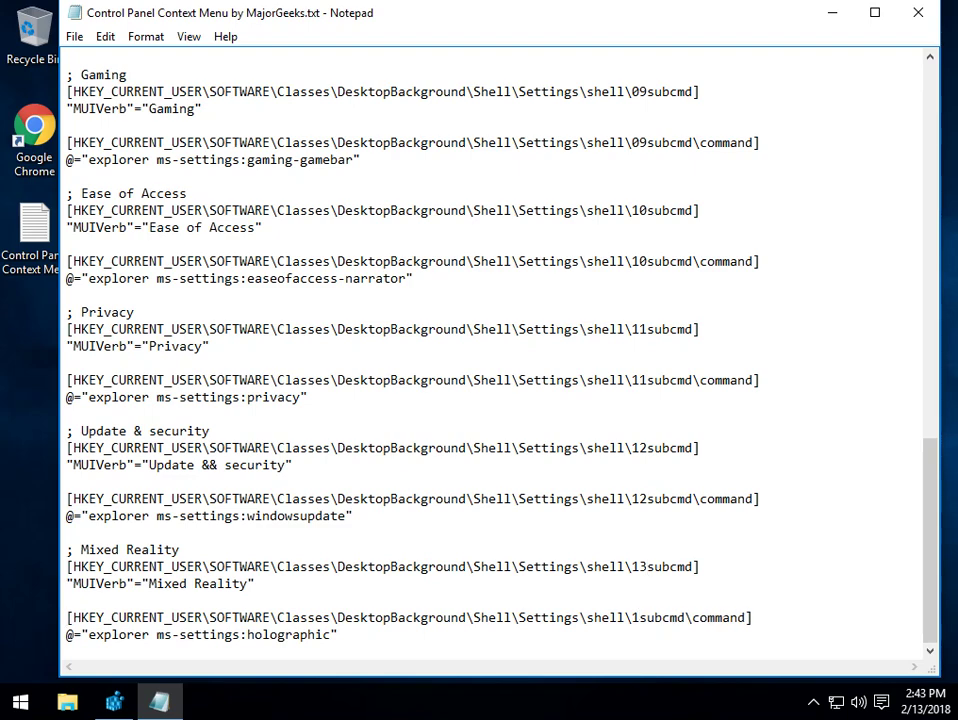
type("3")
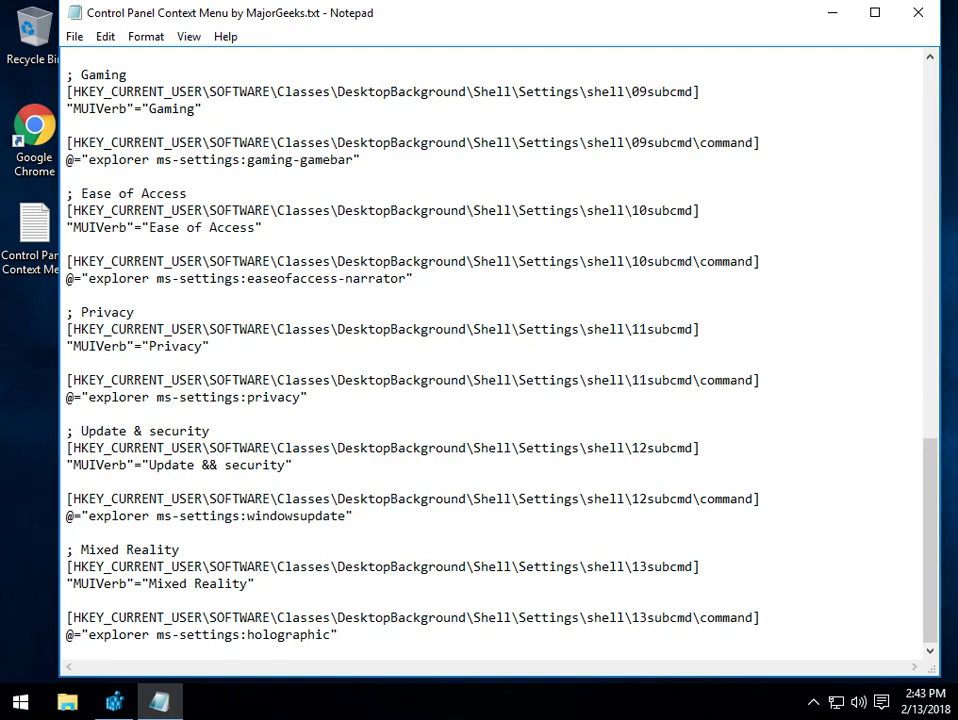
Look over the edited registry text from the beginning and close the file, saving its changes.
scroll(490, 350, "up", 20)
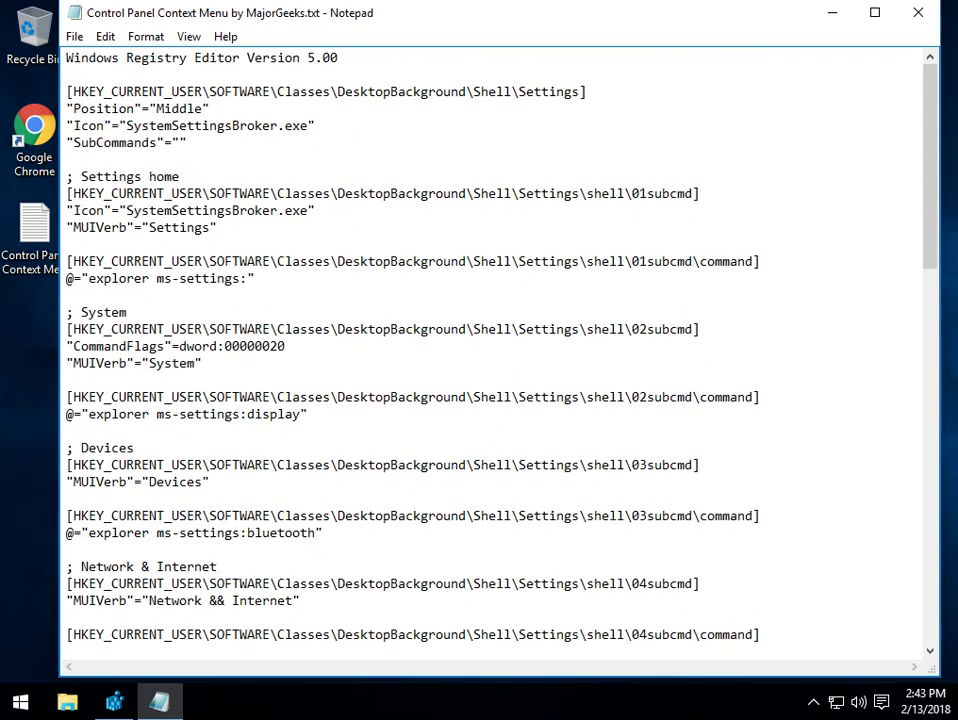
scroll(490, 350, "down", 13)
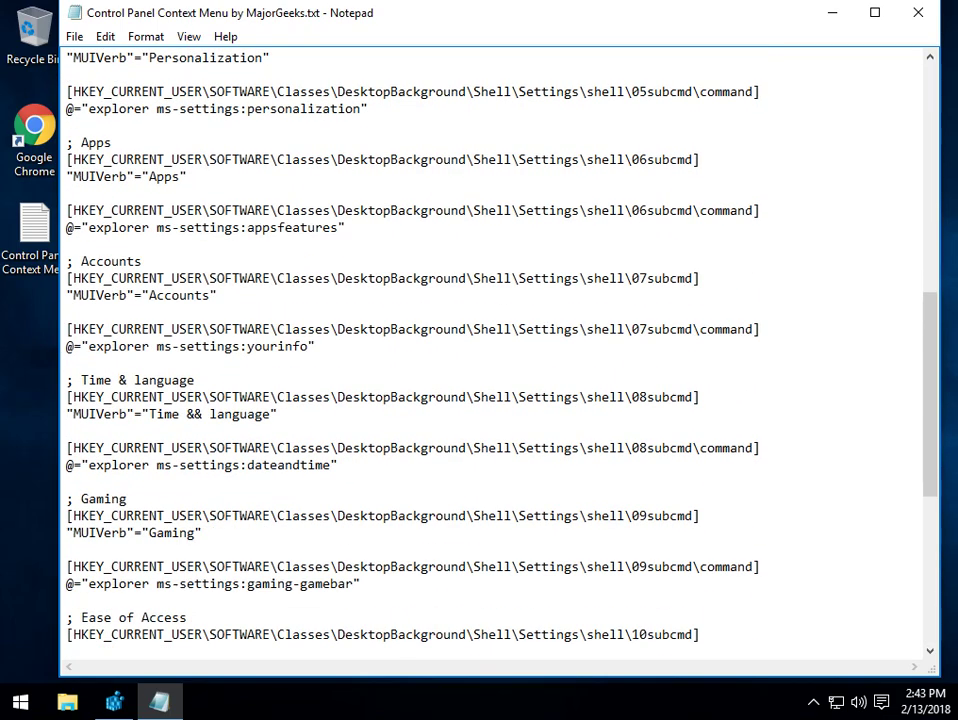
scroll(490, 350, "up", 4)
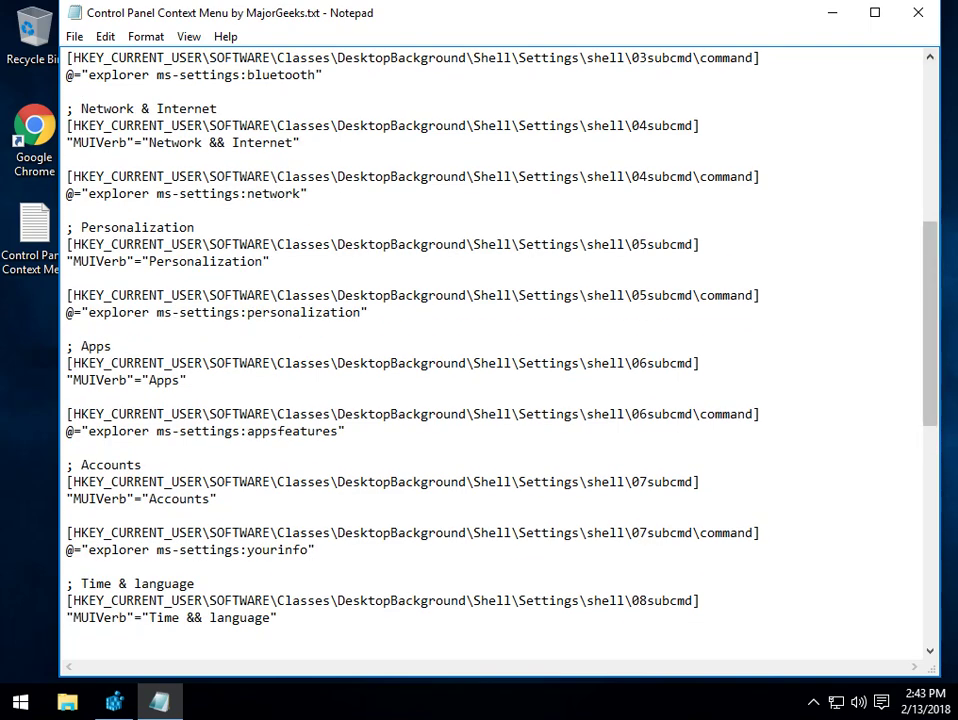
left_click_drag(708, 21, 712, 30)
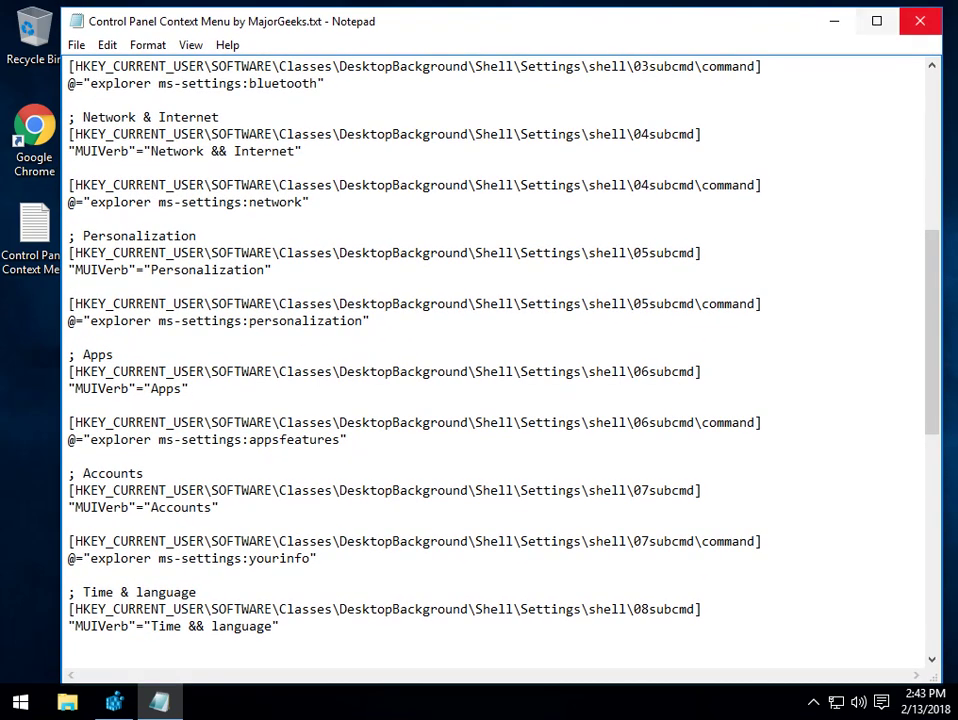
left_click(918, 21)
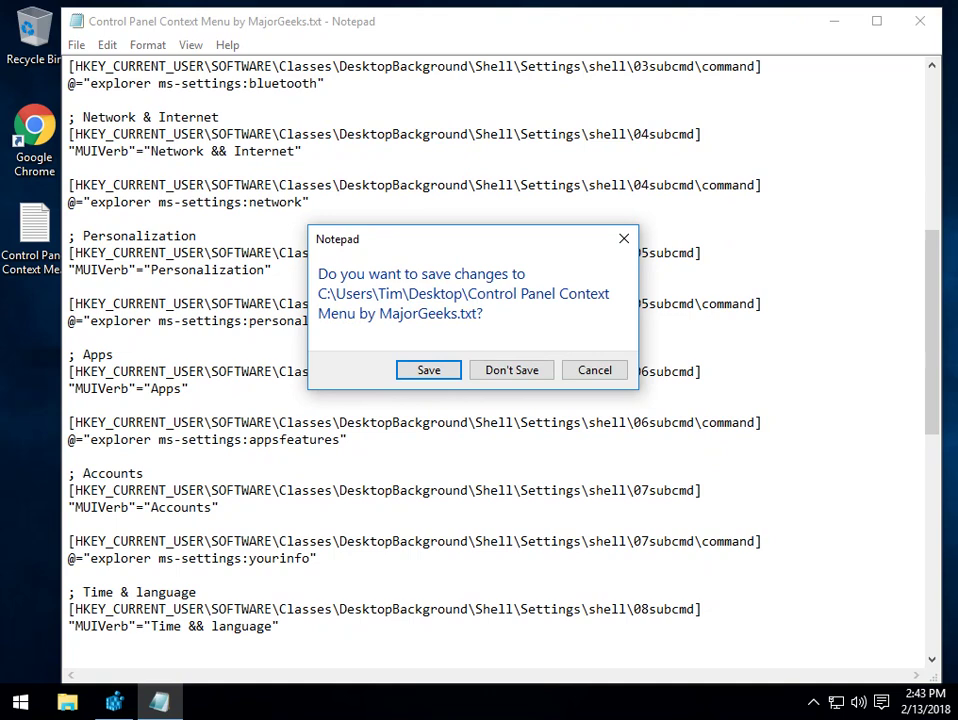
left_click(450, 368)
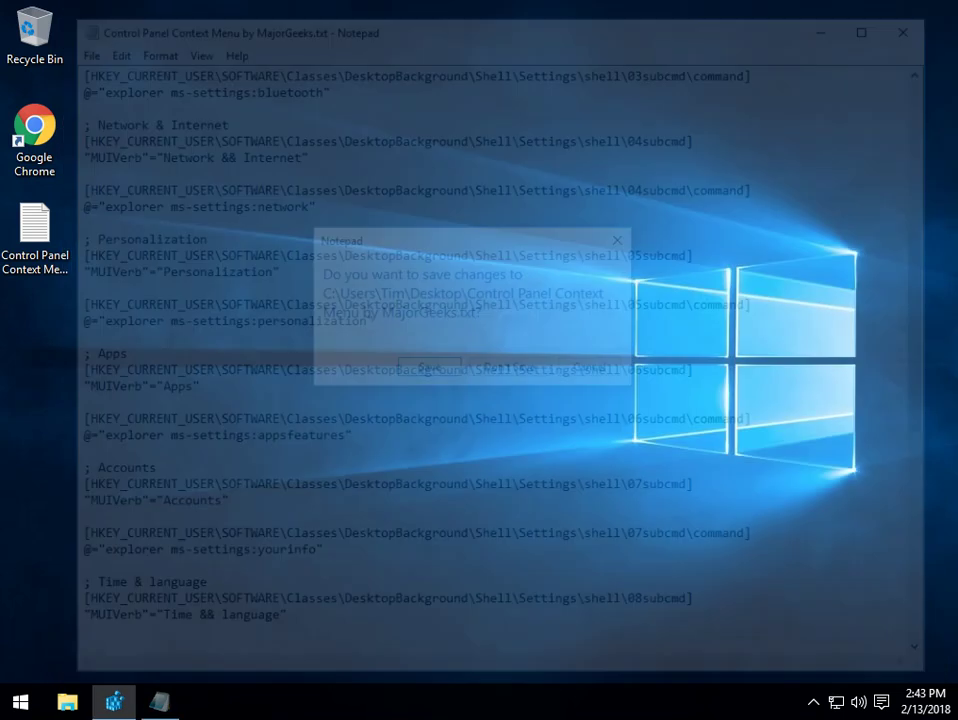
right_click(451, 367)
Change the desktop text file's extension back to reg, naming it Control Panel Context Menu by MajorGeeks.reg.
left_click(35, 258)
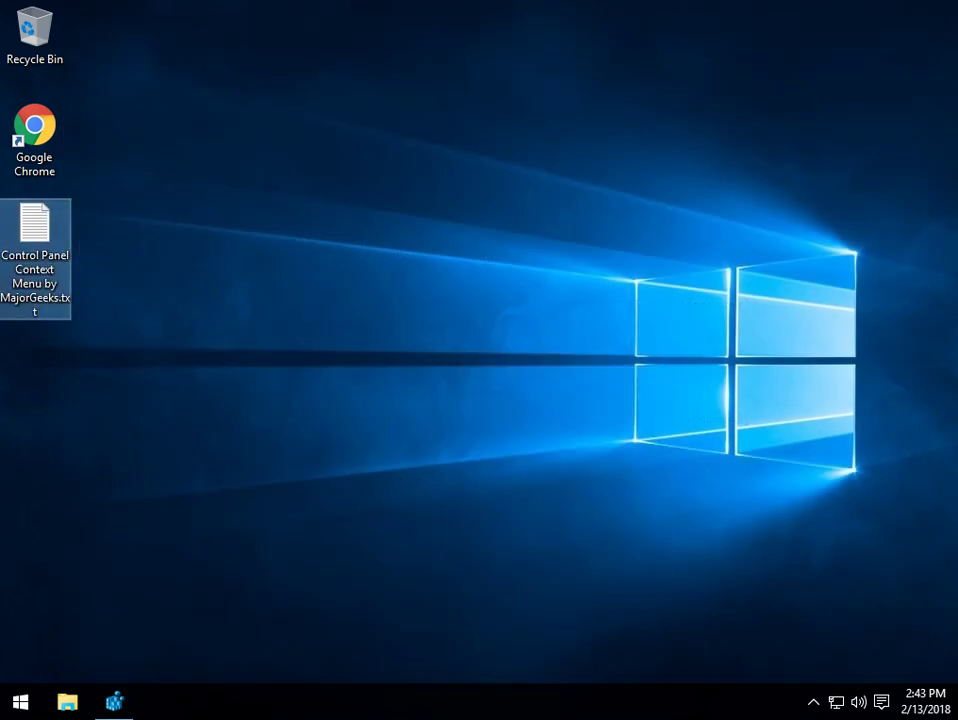
key("F2")
key("Right")
key("Right")
key("Right")
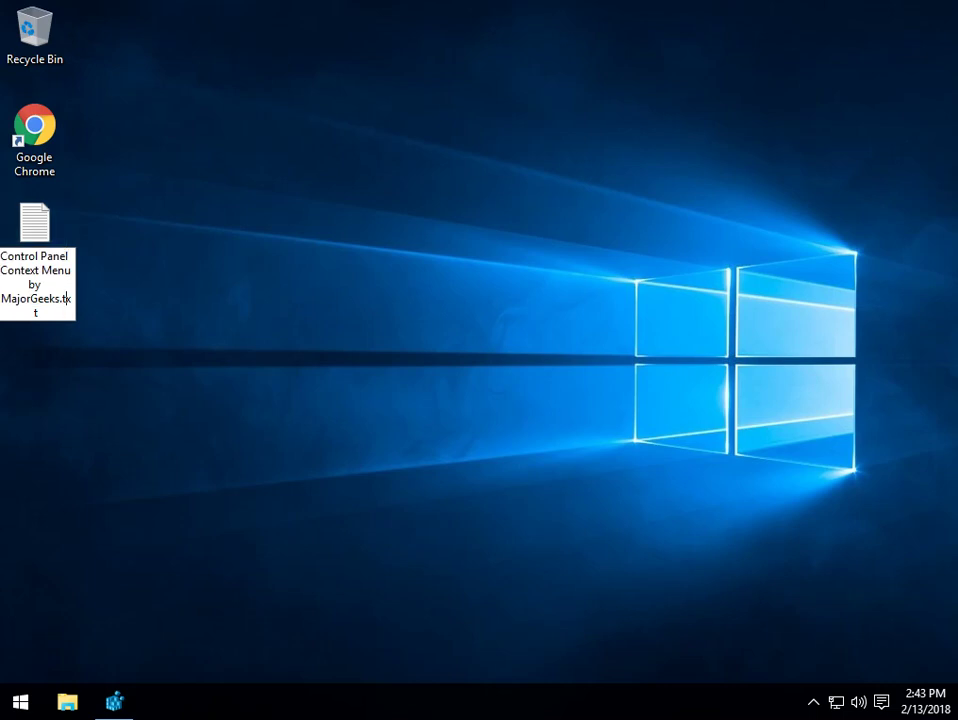
key("Left")
key("Left")
key("Delete")
key("Delete")
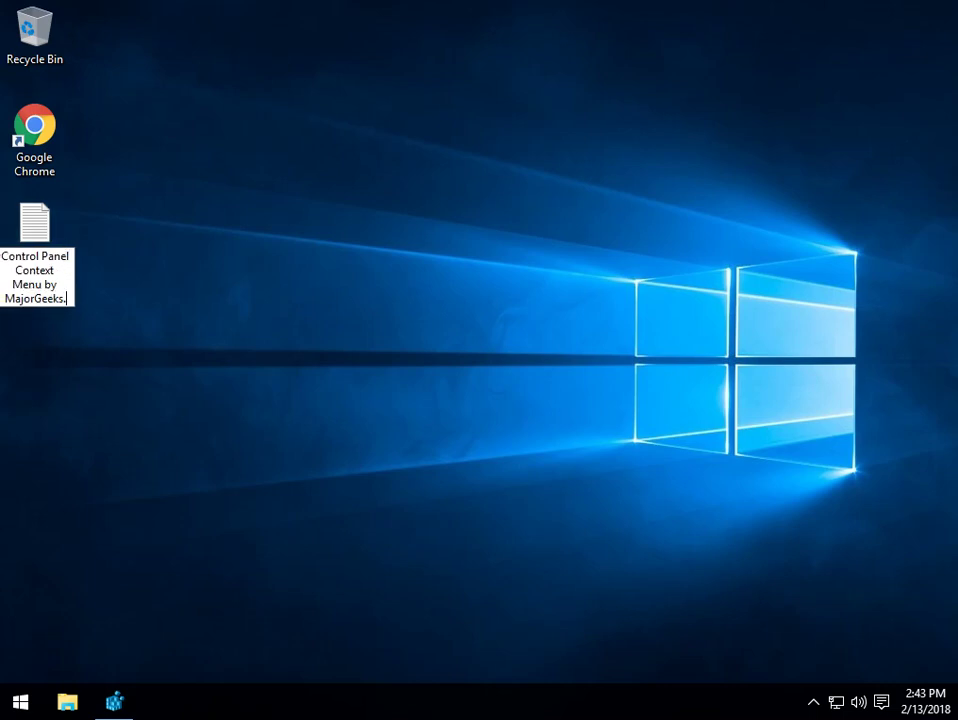
type("reg")
key("Return")
Merge Control Panel Context Menu by MajorGeeks.reg into the registry, allowing Registry Editor to make changes.
key("Return")
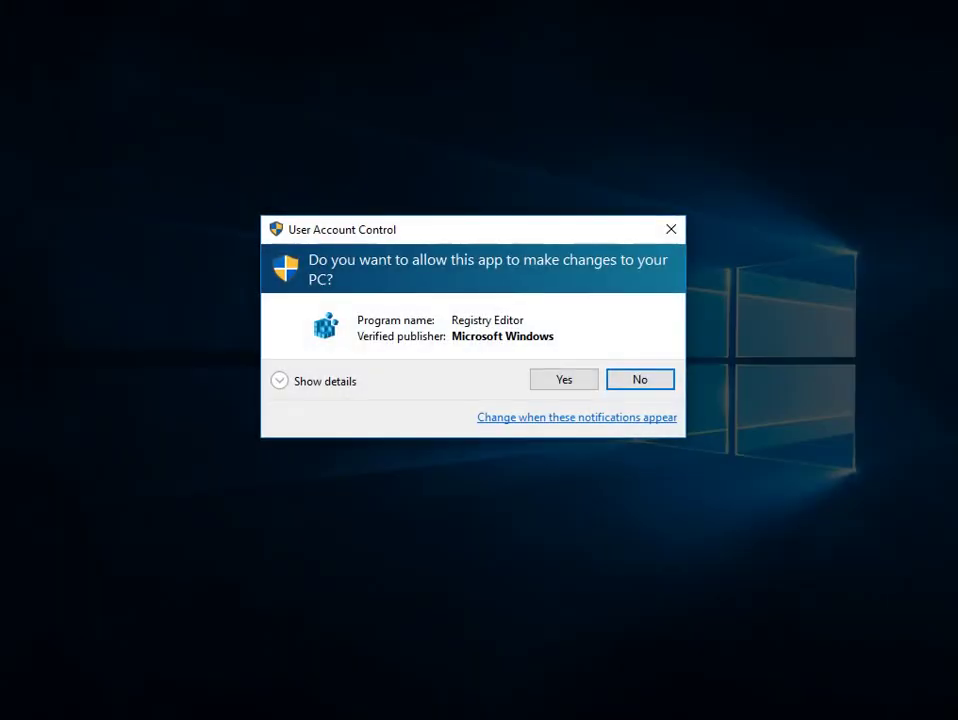
key("alt+y")
key("Return")
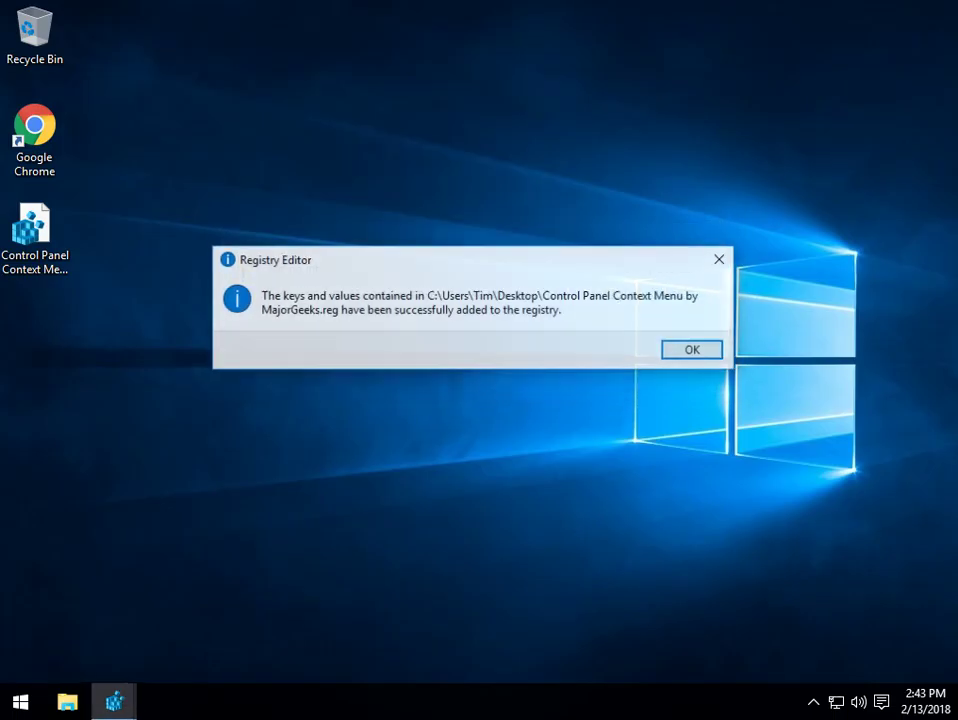
key("Return")
Open the Settings submenu in the desktop's context menu and go through its entries to check the edited list.
right_click(458, 261)
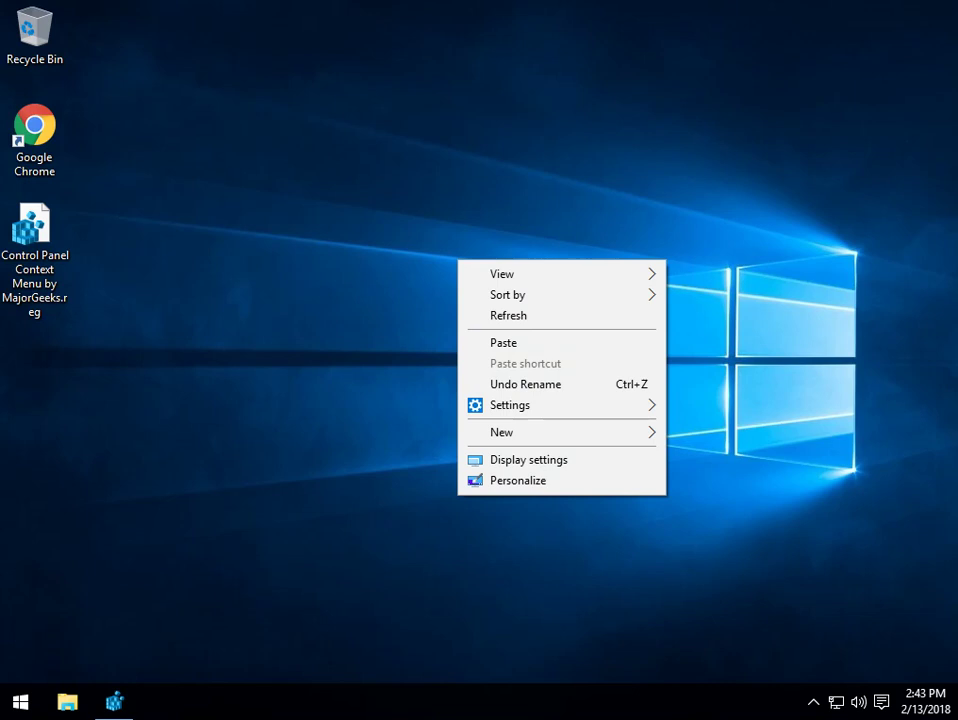
mouse_move(560, 405)
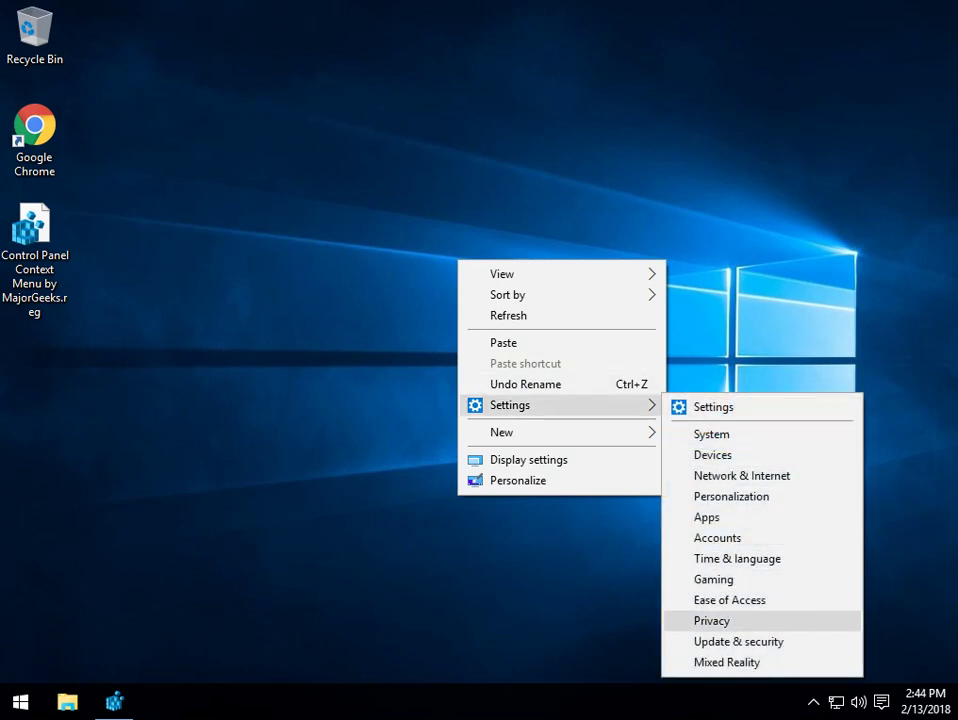
key("Down")
key("Down")
key("Down")
key("Down")
key("Down")
key("Up")
key("Up")
key("Up")
key("Up")
key("Up")
key("Up")
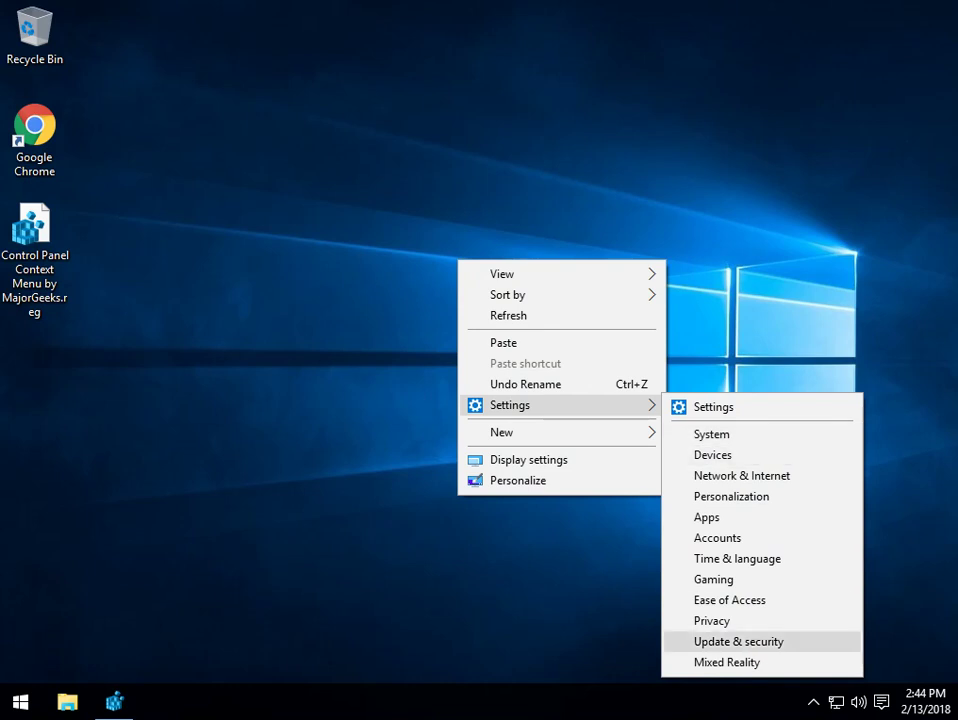
key("Escape")
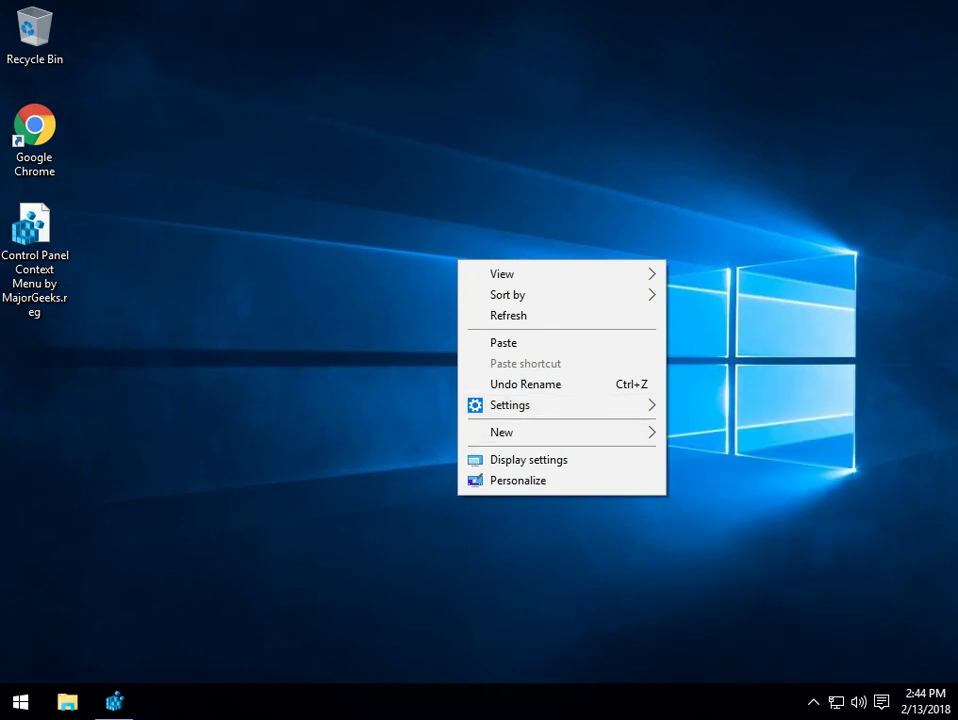
key("Up")
key("Up")
key("Up")
key("Up")
key("Right")
key("Down")
key("Down")
key("Down")
key("Down")
key("Down")
key("Down")
key("Down")
key("Down")
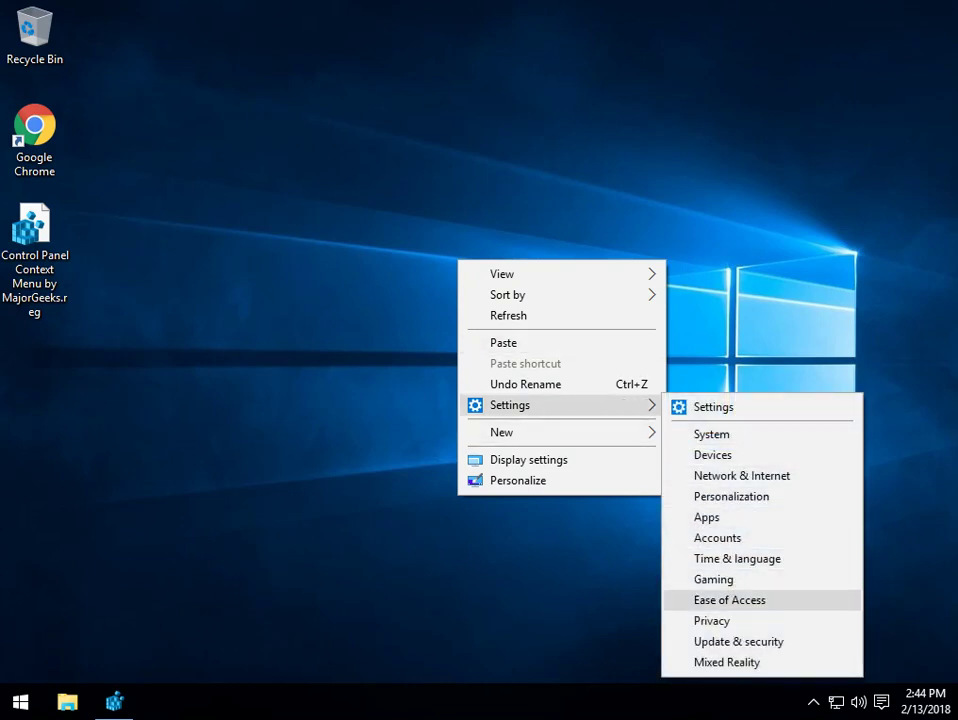
key("Down")
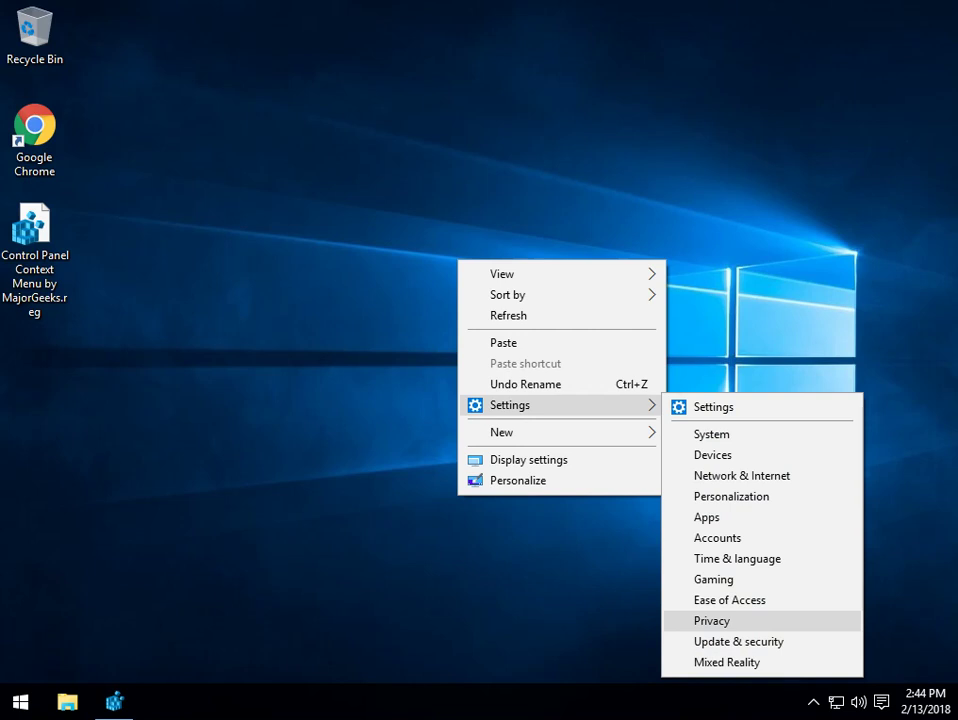
key("Down")
key("Down")
key("Down")
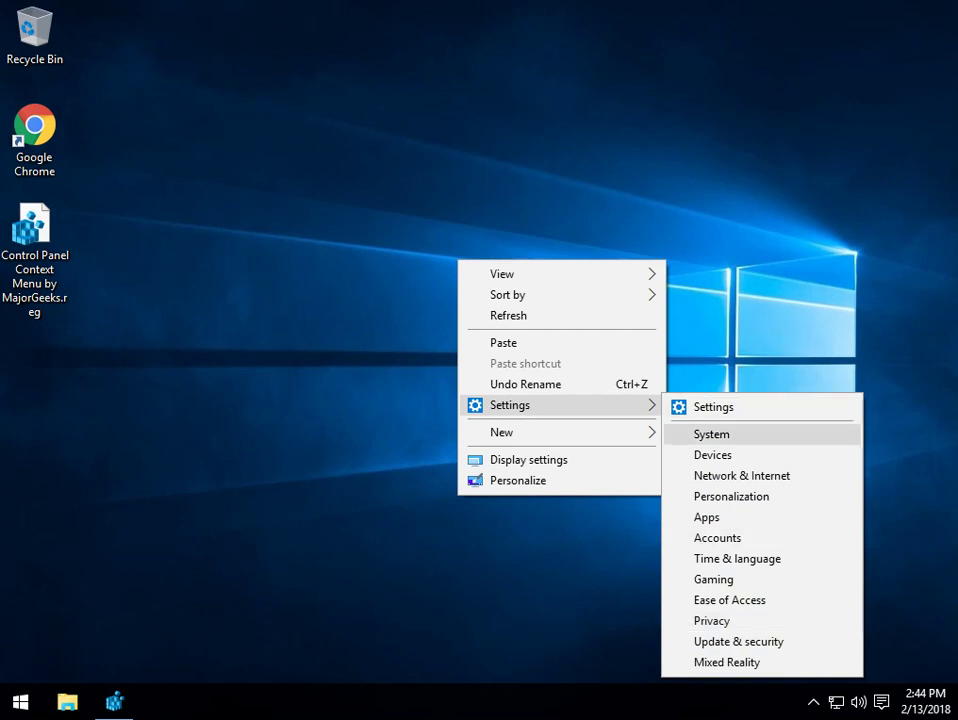
right_click(258, 210)
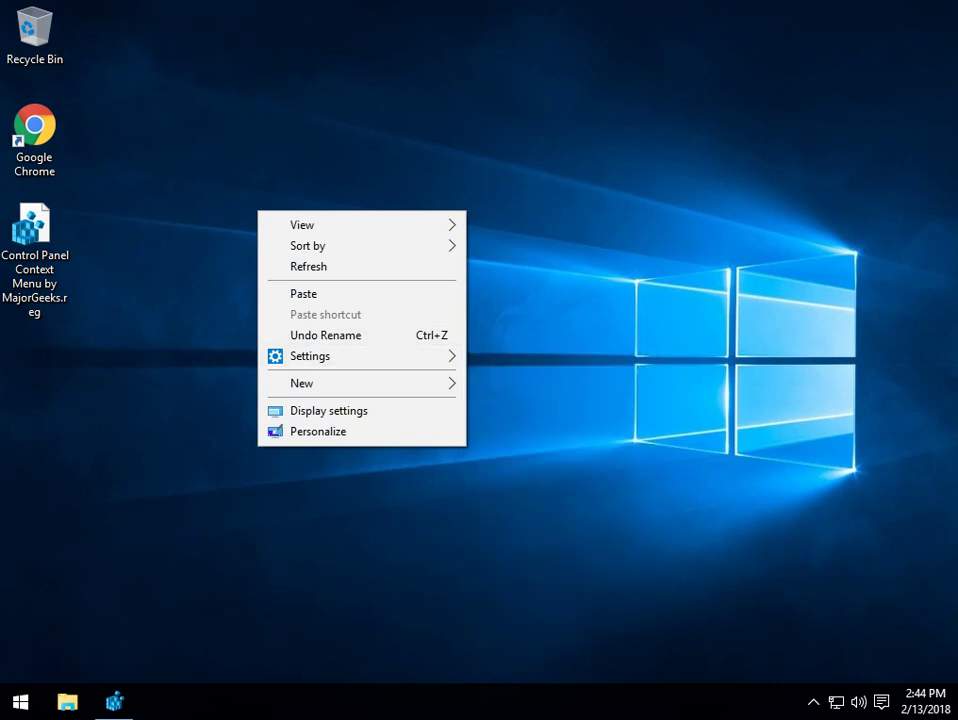
key("Escape")
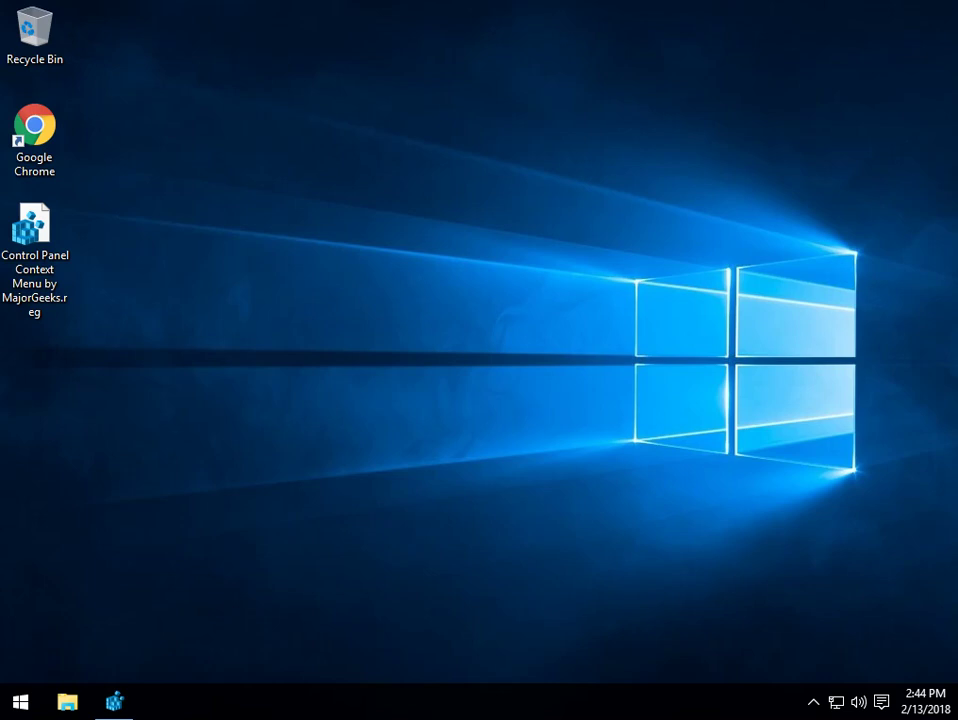
right_click(361, 330)
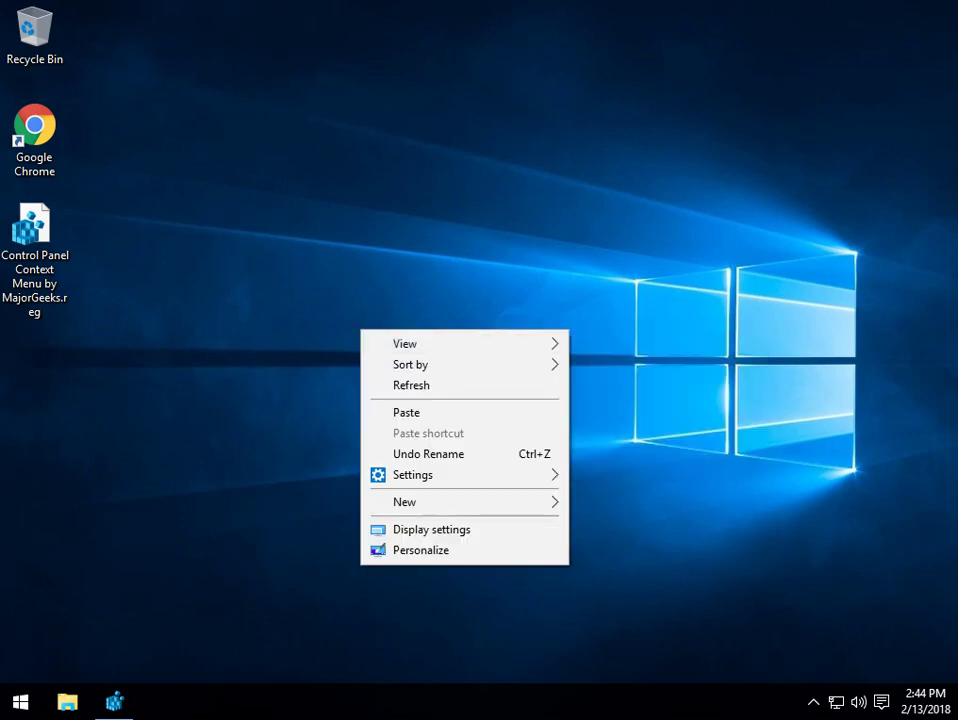
key("Escape")
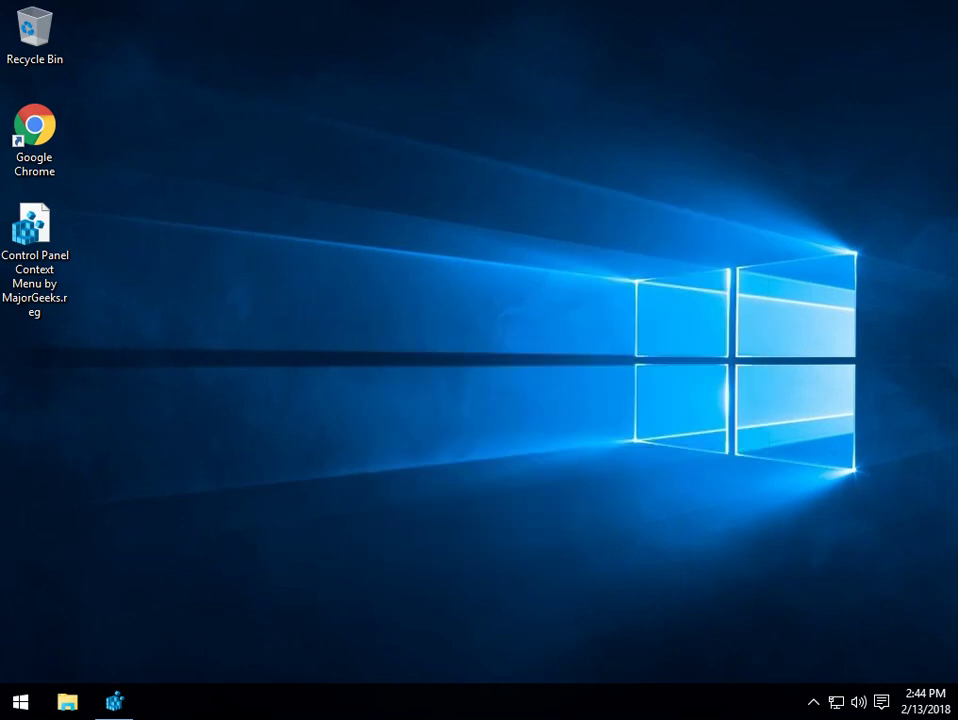